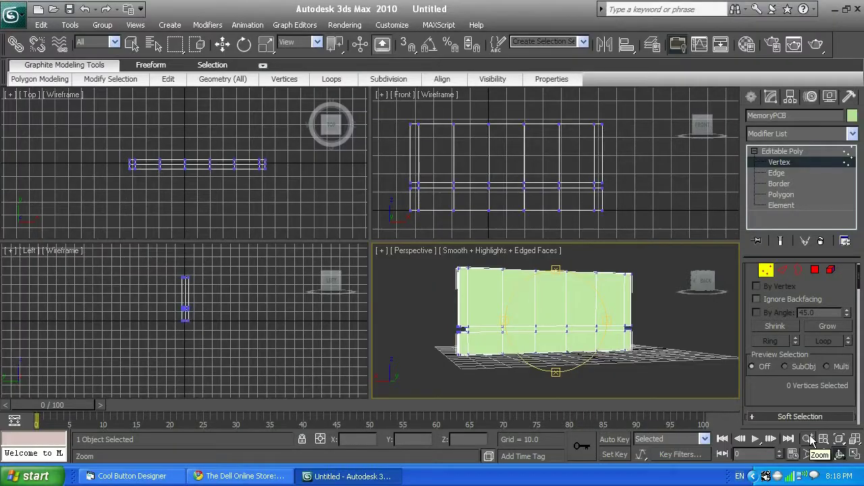
Examine the board and its side notches from behind, comparing them with the memory photo on the Dell store page in Chrome.
click(808, 439)
mouse_move(616, 328)
mouse_down()
mouse_move(612, 293)
mouse_move(615, 319)
mouse_up()
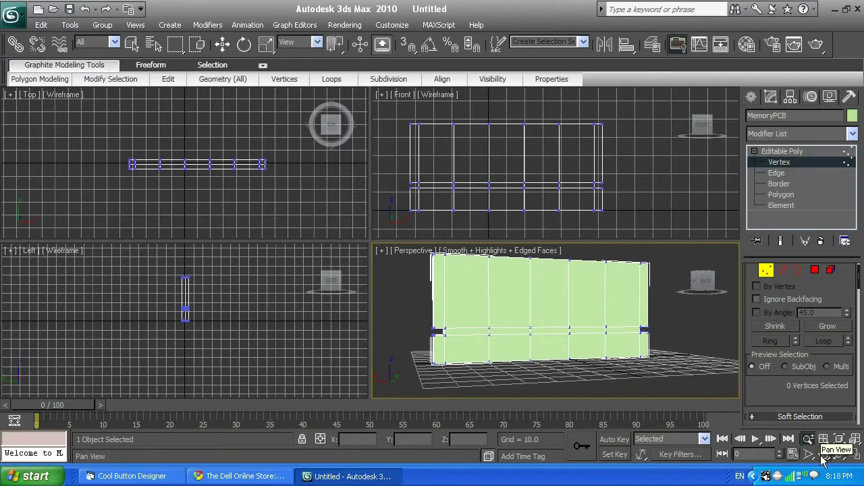
mouse_move(637, 327)
mouse_down()
mouse_move(623, 305)
mouse_move(629, 336)
mouse_up()
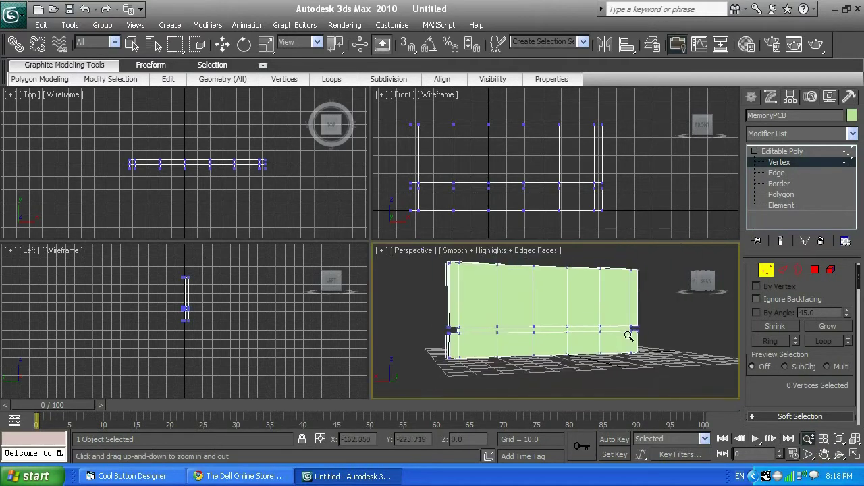
click(839, 454)
mouse_move(607, 320)
mouse_down()
mouse_move(598, 321)
mouse_move(662, 323)
mouse_move(571, 327)
mouse_move(598, 324)
mouse_up()
click(263, 477)
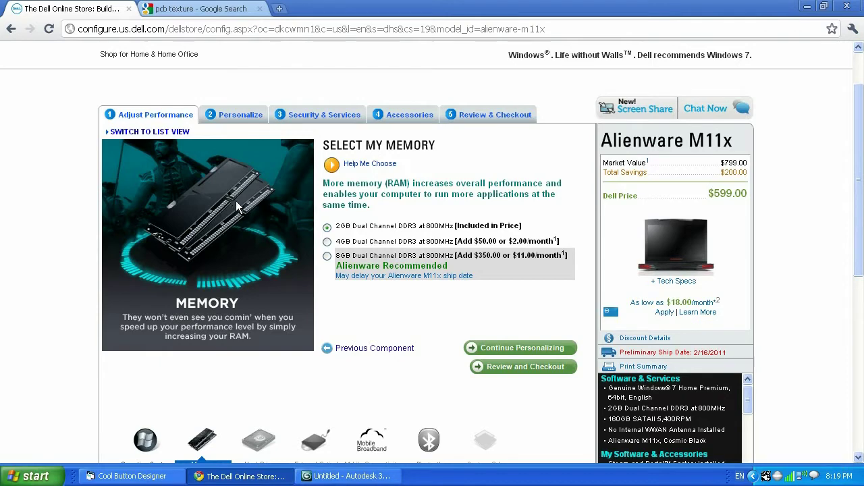
click(342, 477)
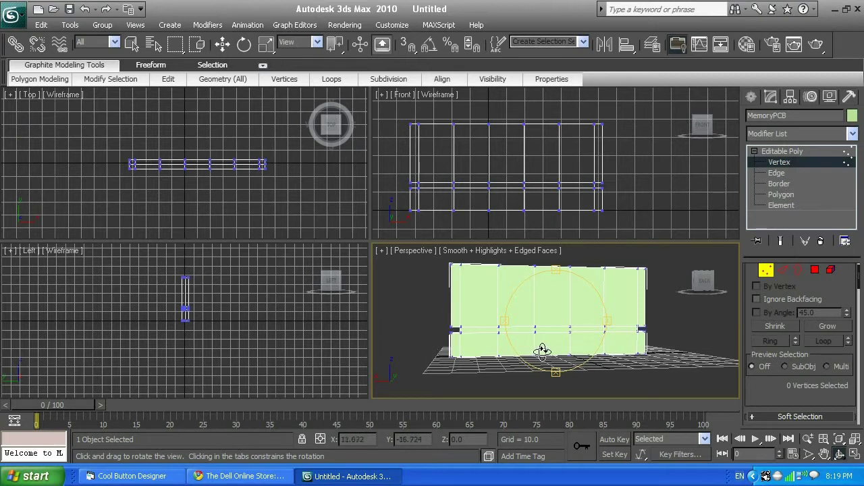
drag(607, 319, 590, 334)
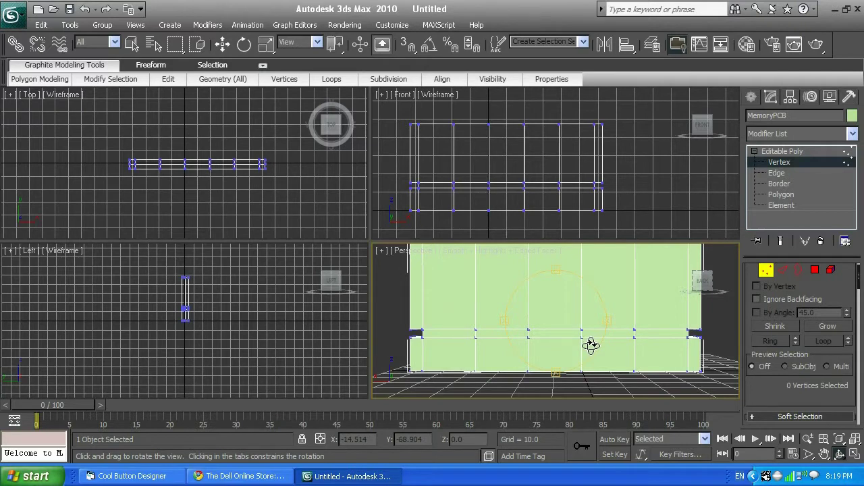
right_click(629, 390)
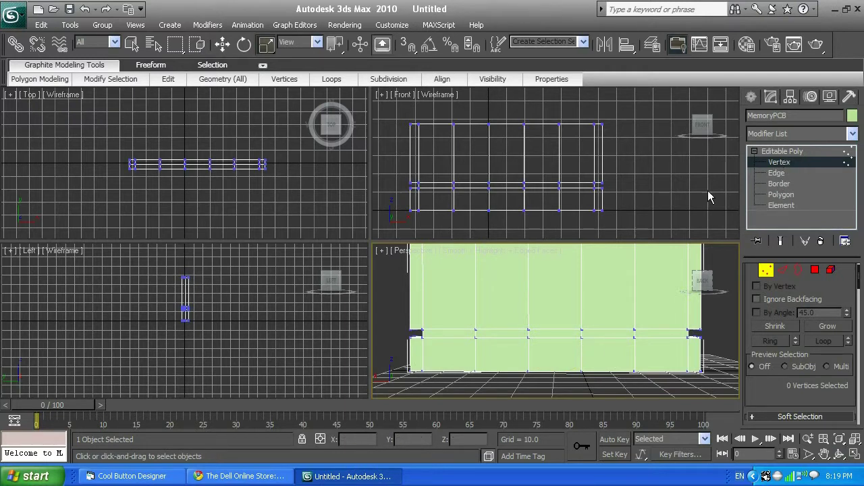
Move the last inner vertex column about 15.9 units toward negative X, just beside its neighbouring column, checking the Dell memory photo for reference.
drag(547, 227, 566, 119)
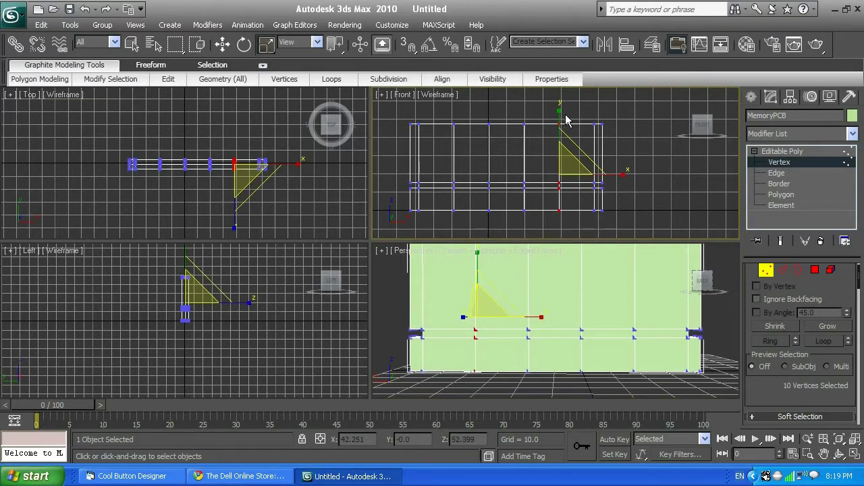
click(222, 43)
drag(612, 175, 582, 175)
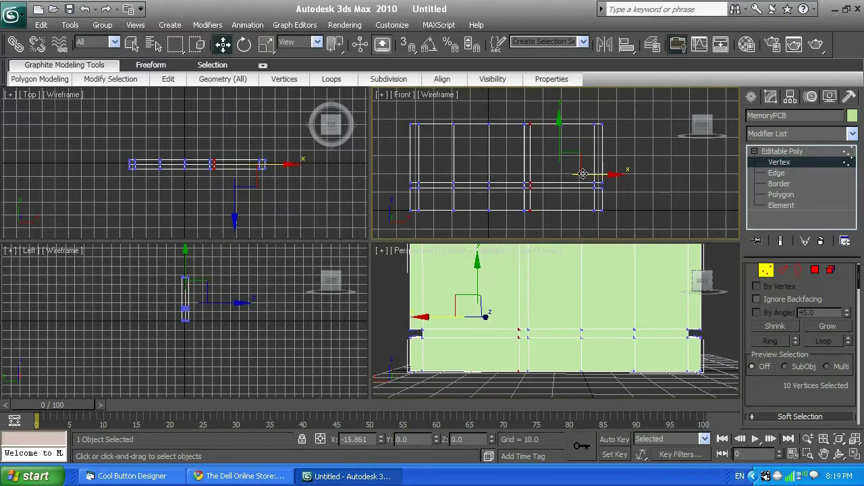
drag(583, 174, 582, 174)
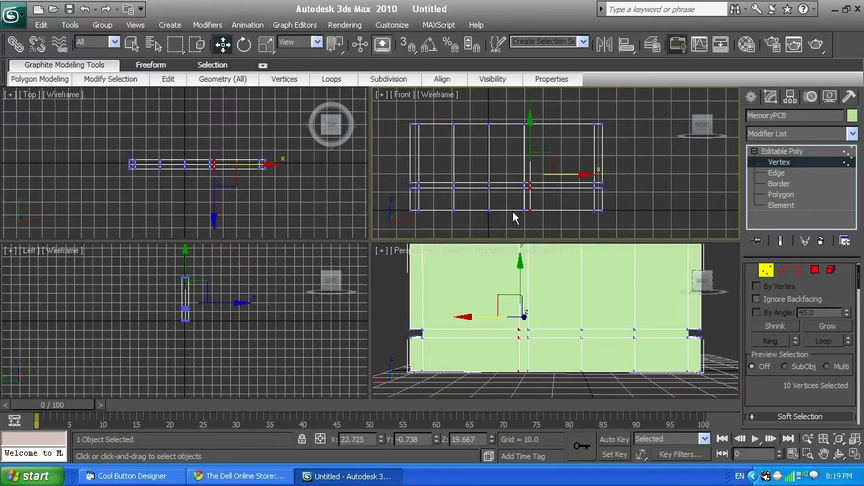
click(226, 473)
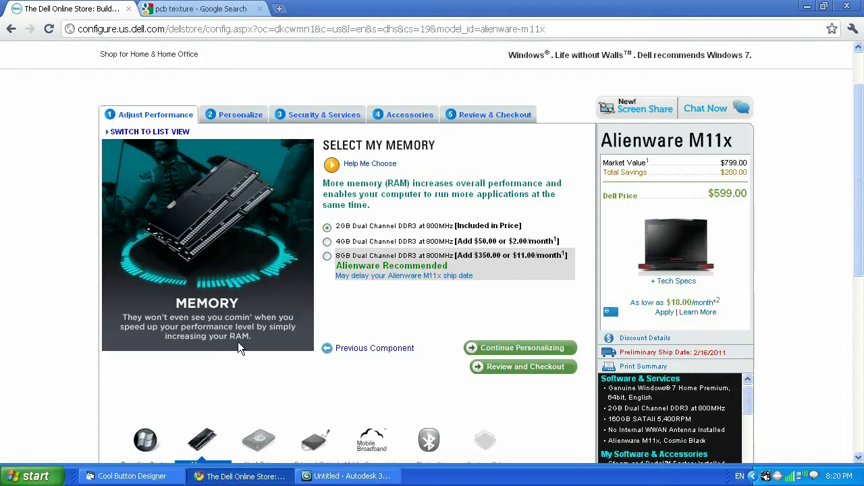
click(347, 476)
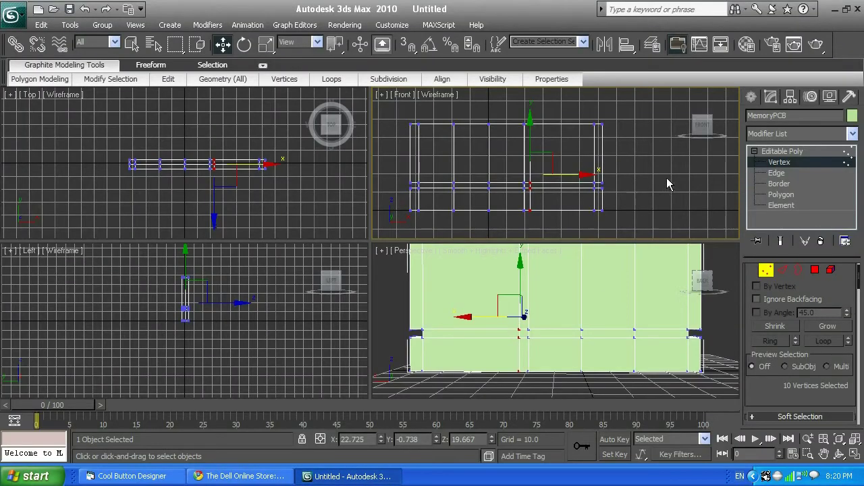
click(542, 235)
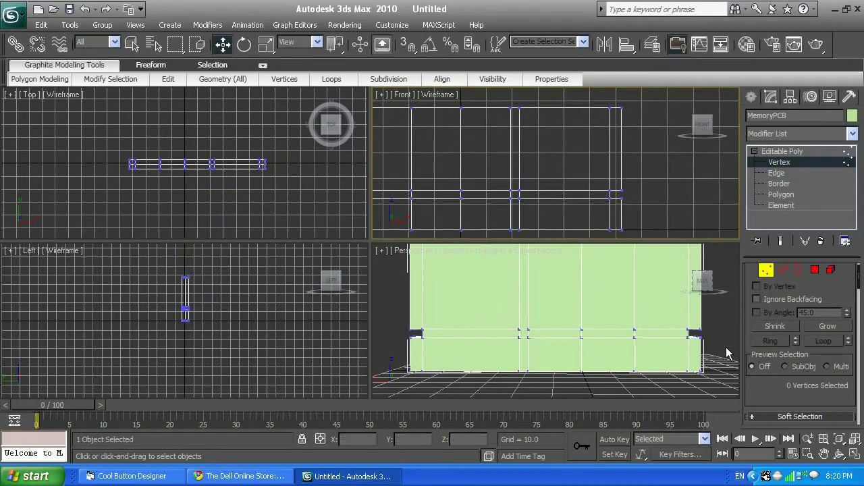
Switch to polygon editing and select the two narrow polygons on the board's underside between the closely spaced columns.
click(815, 269)
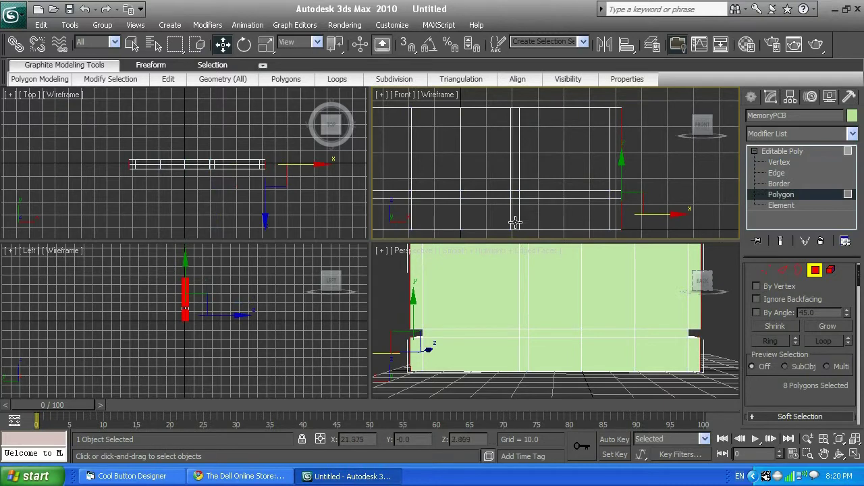
click(515, 222)
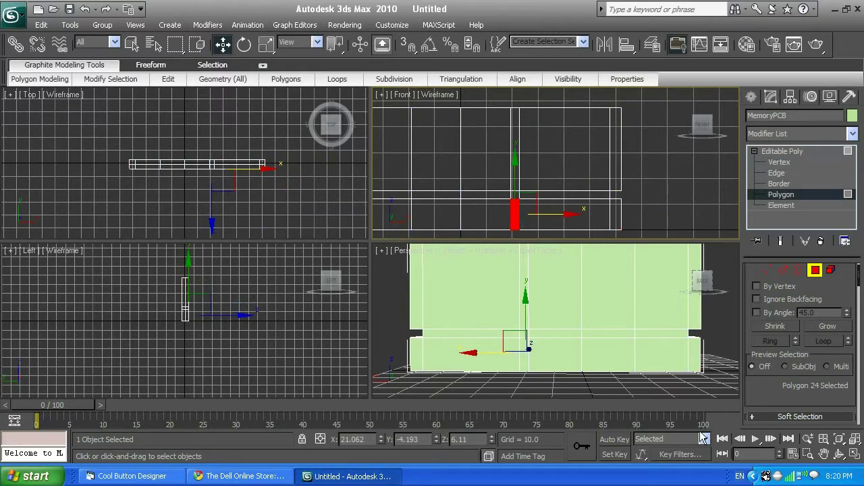
click(839, 454)
click(616, 291)
drag(575, 278, 566, 194)
right_click(565, 194)
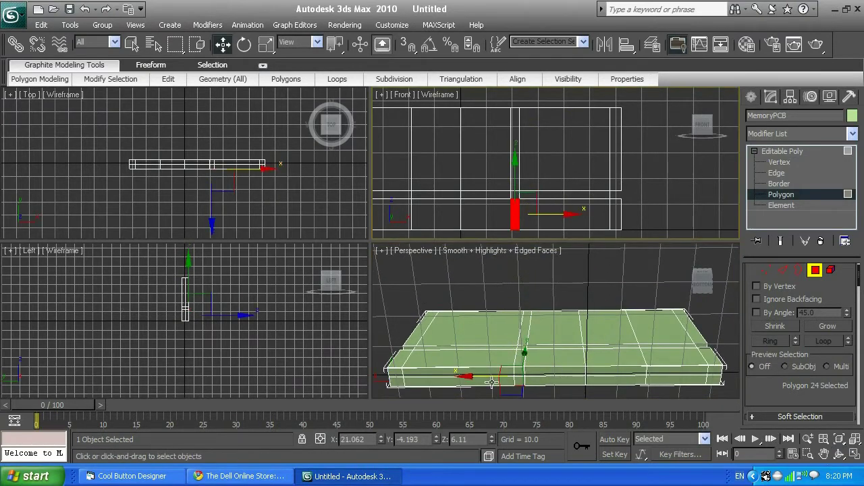
click(518, 376)
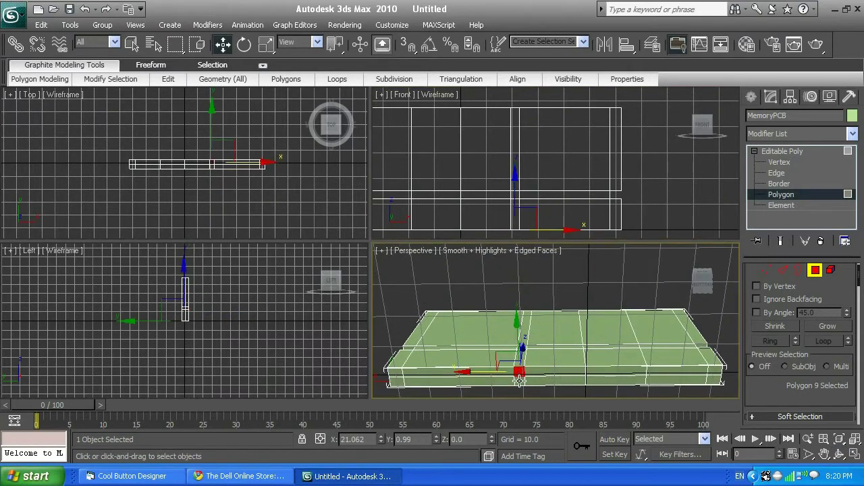
ctrl+click(519, 382)
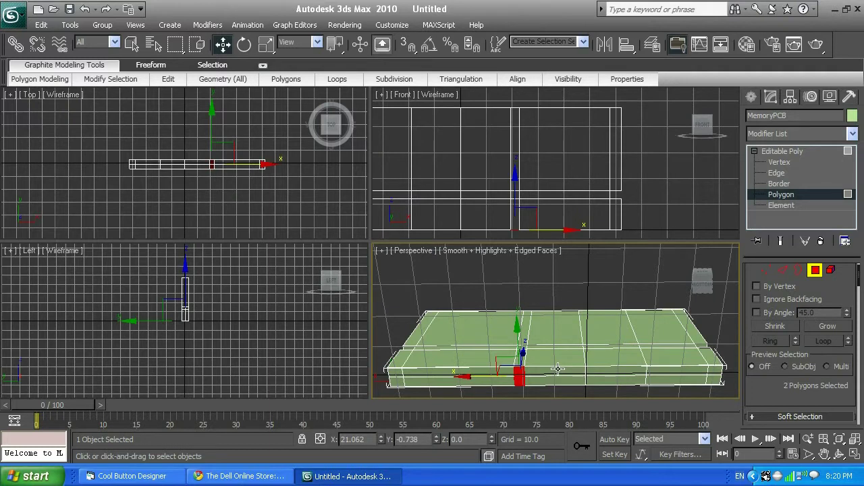
click(555, 379)
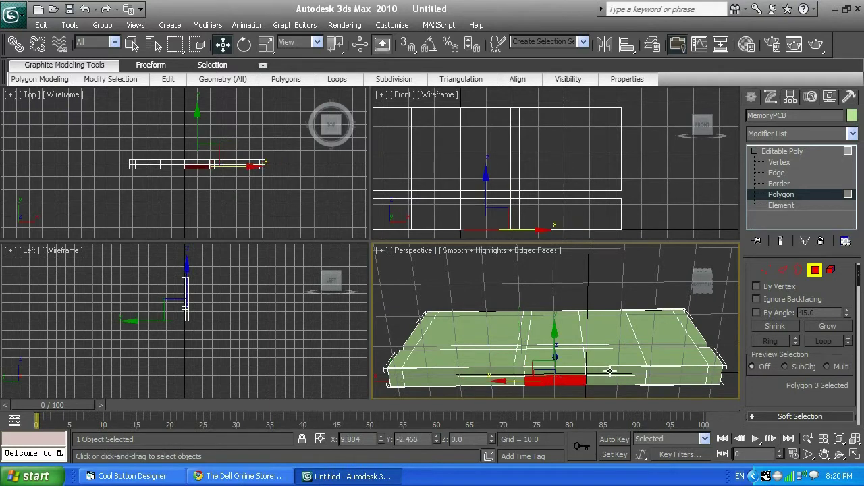
click(610, 371)
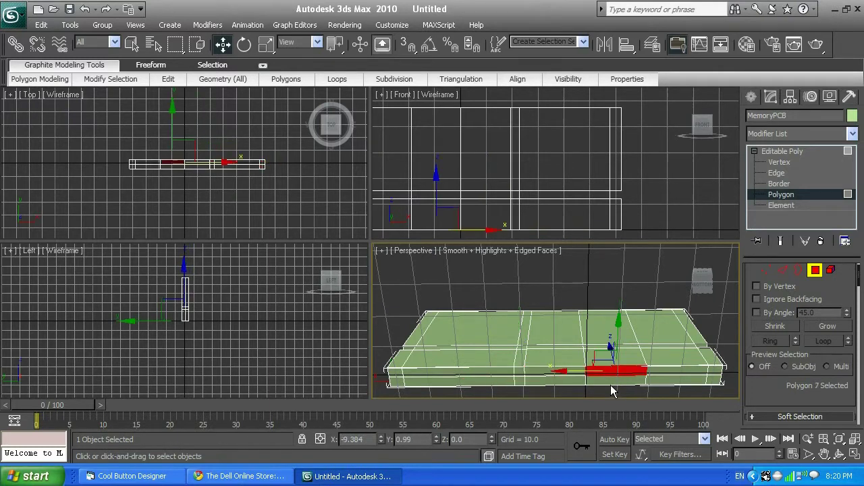
click(518, 371)
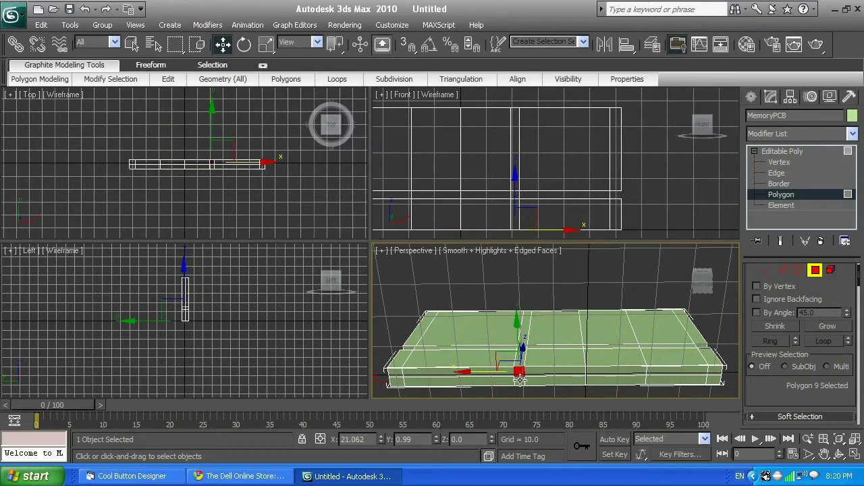
click(520, 379)
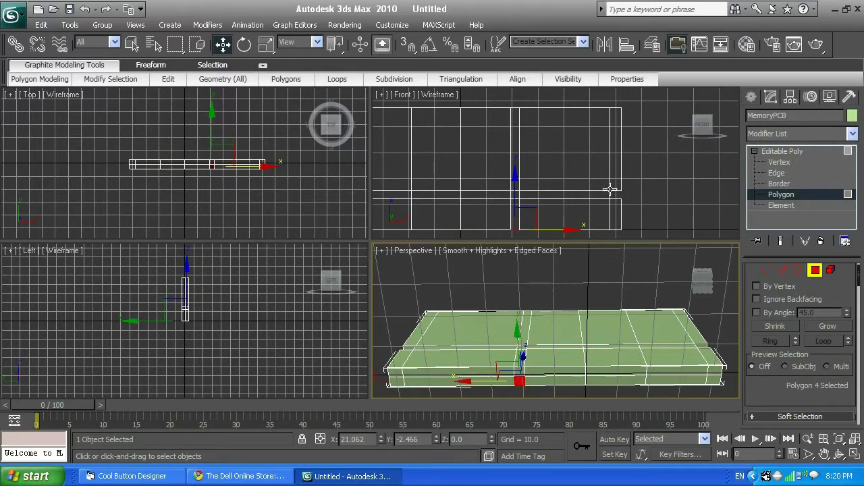
click(641, 192)
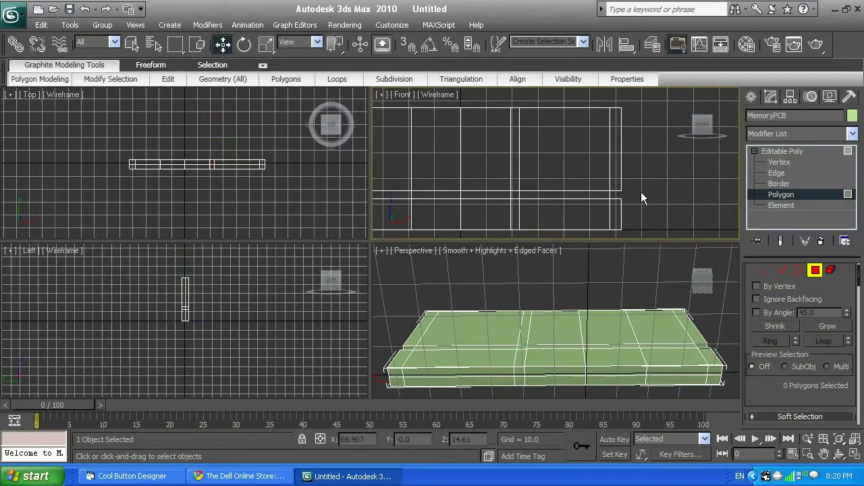
Select all polygons of the board's lower strip below the side notches in the front view.
click(824, 454)
drag(555, 187, 594, 183)
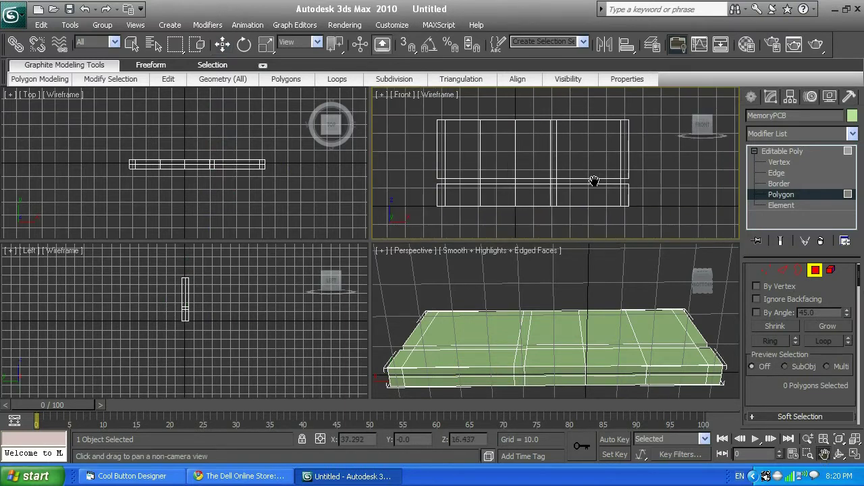
right_click(582, 200)
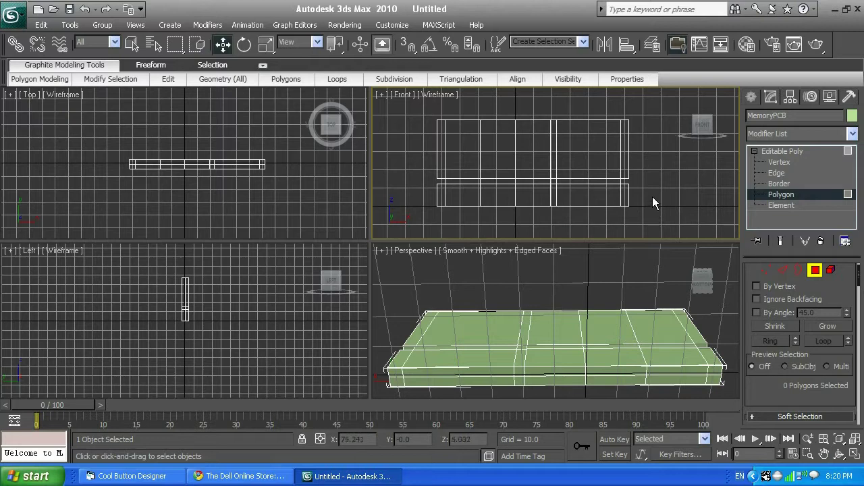
drag(648, 197, 406, 224)
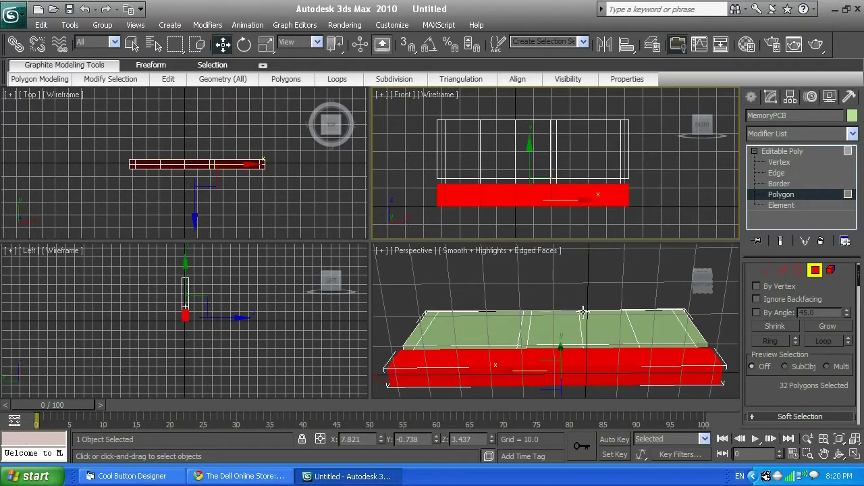
click(840, 454)
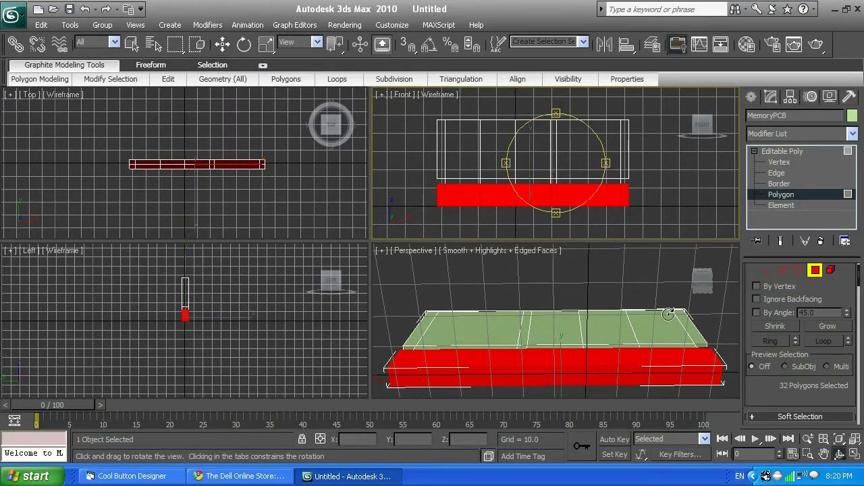
click(662, 313)
drag(558, 271, 621, 299)
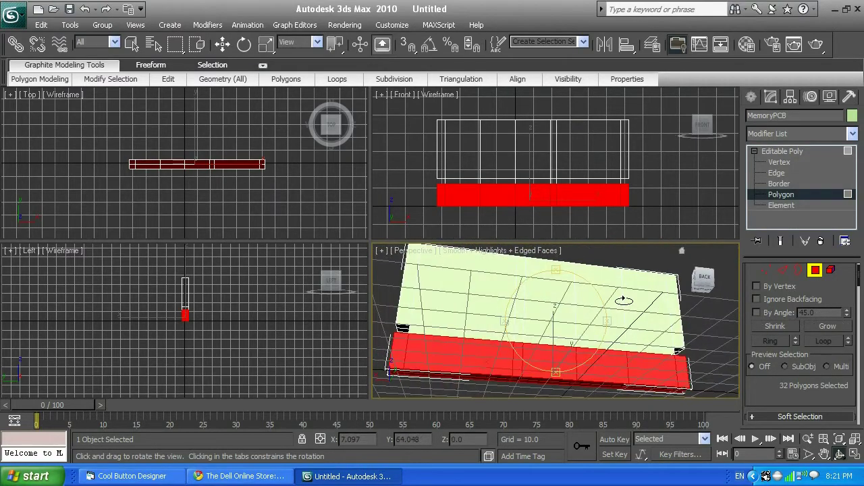
right_click(418, 198)
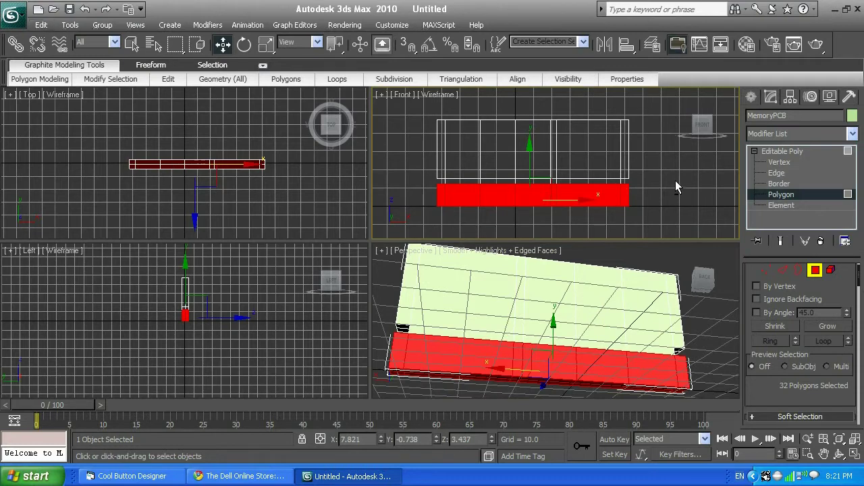
Remove the lower strip's front, back and side polygons from the selection, keeping only the polygons on the board's underside.
drag(672, 186, 398, 193)
drag(397, 195, 397, 195)
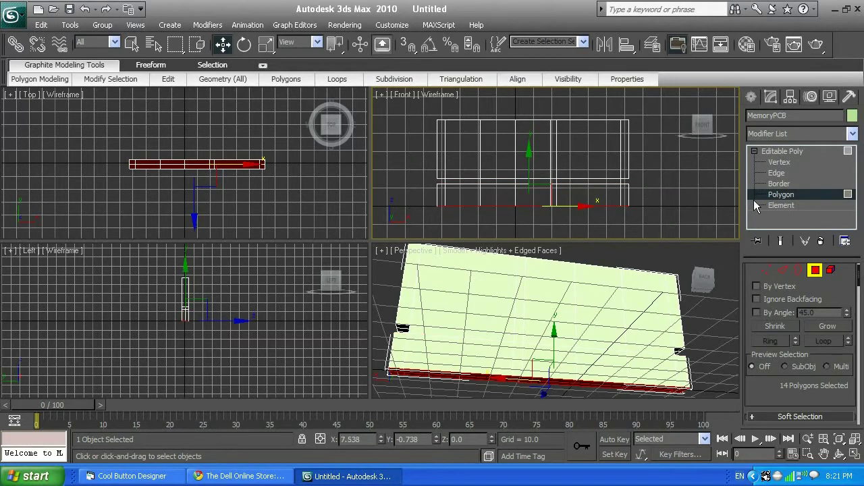
click(839, 454)
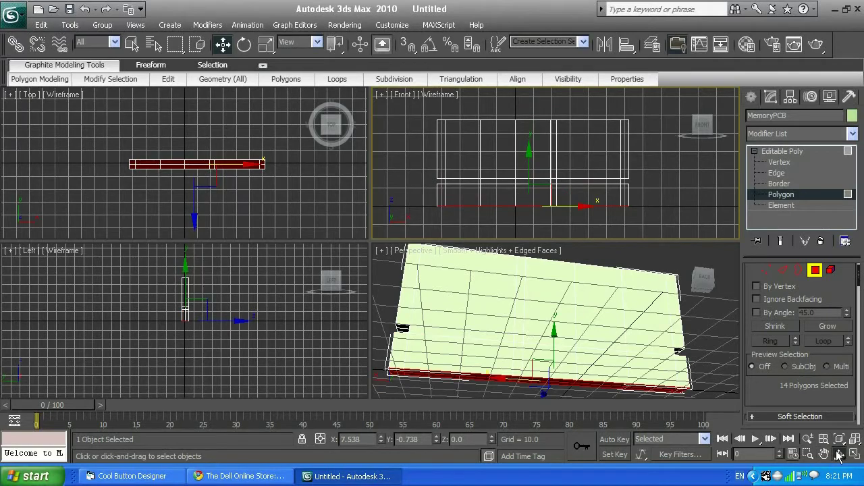
click(631, 341)
drag(561, 278, 584, 241)
Deselect the two narrow underside polygons between the closely spaced columns in the top view.
right_click(195, 189)
key(w)
scroll(199, 187, up, 4)
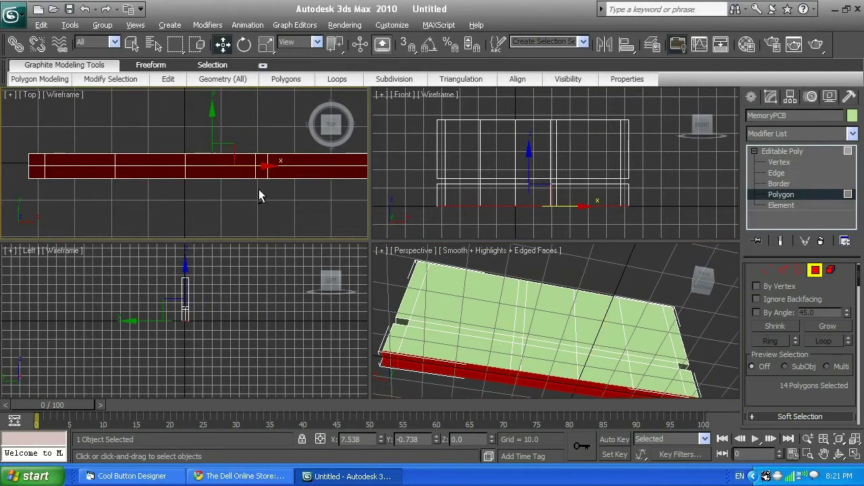
drag(257, 188, 265, 148)
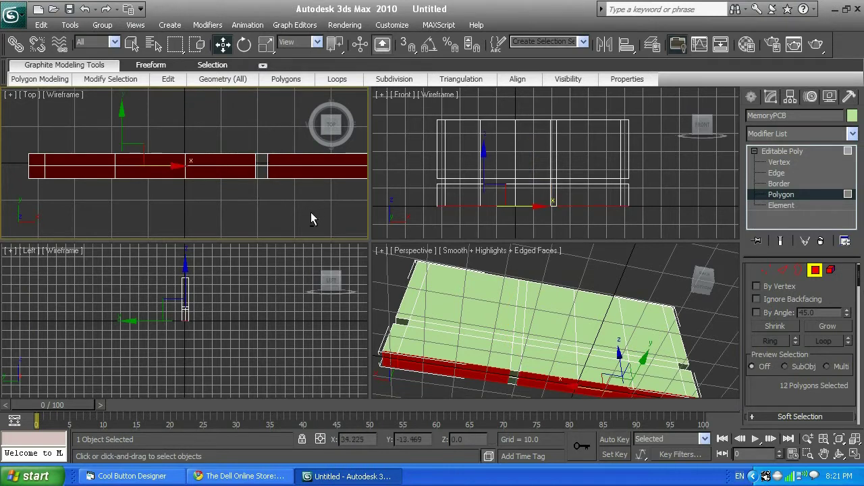
Extrude the selected underside polygons as a group with a height of 5.0, leaving the connector notch open.
click(825, 454)
scroll(640, 348, down, 3)
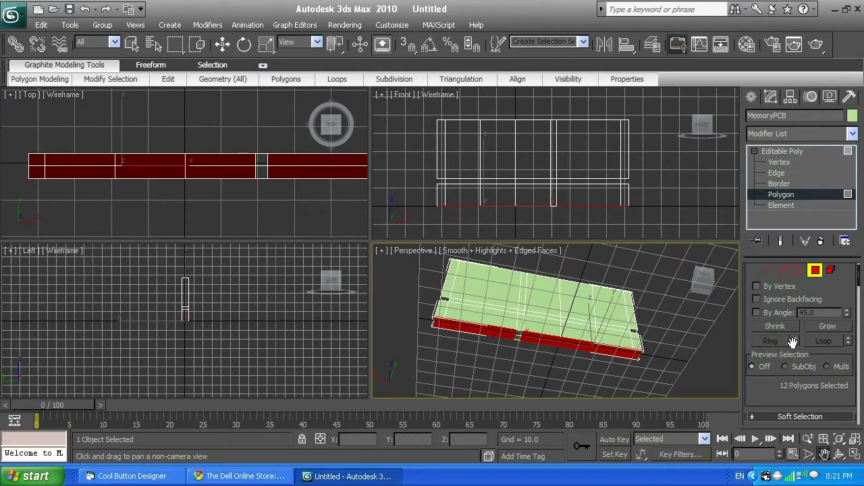
drag(859, 288, 860, 305)
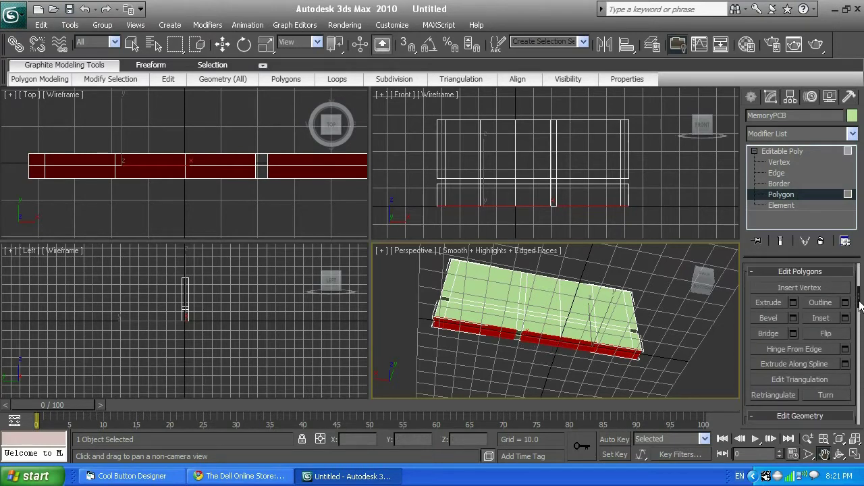
click(794, 303)
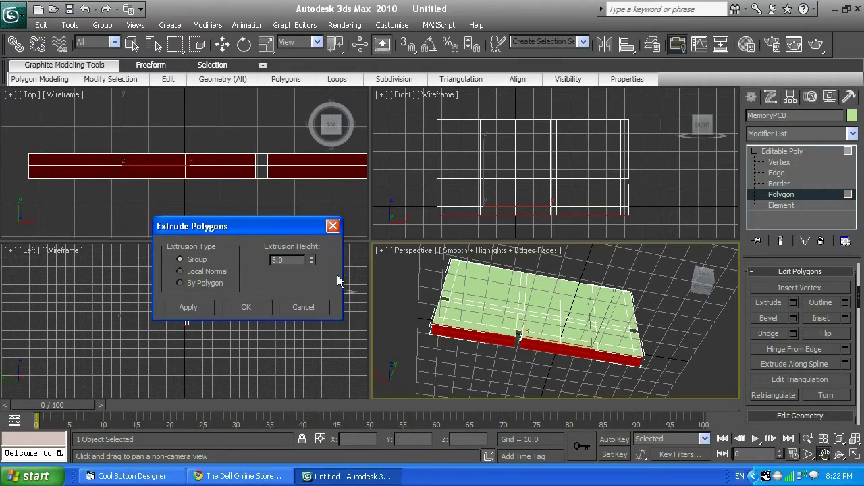
click(246, 307)
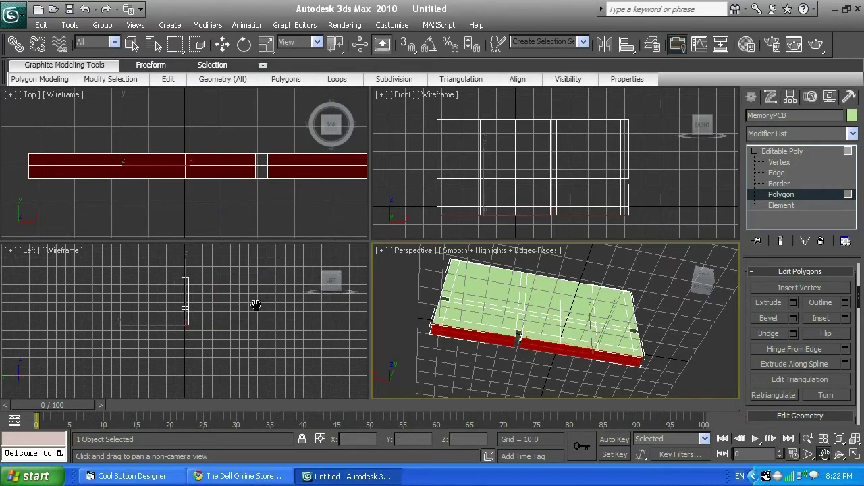
Compare the extruded board with the memory module photo on the Dell page in the browser.
click(840, 454)
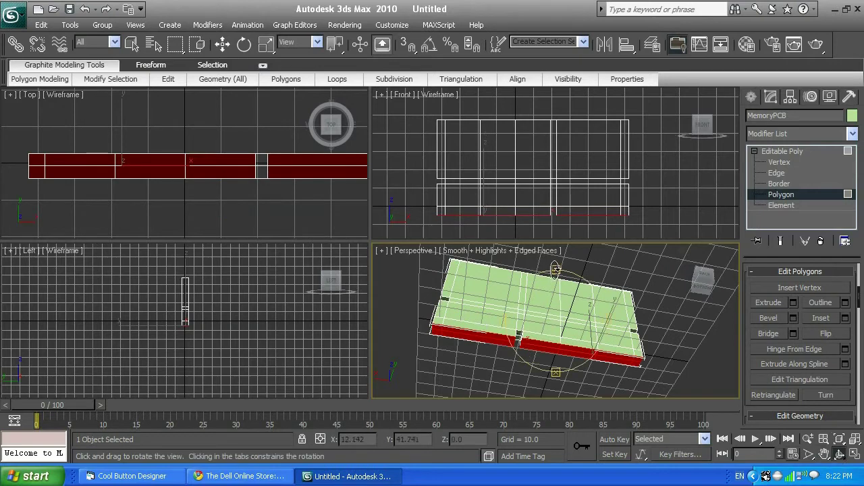
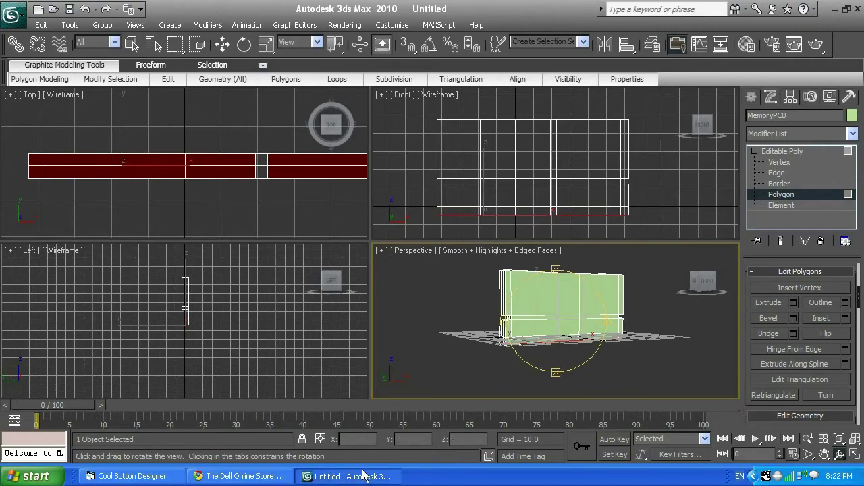
click(206, 476)
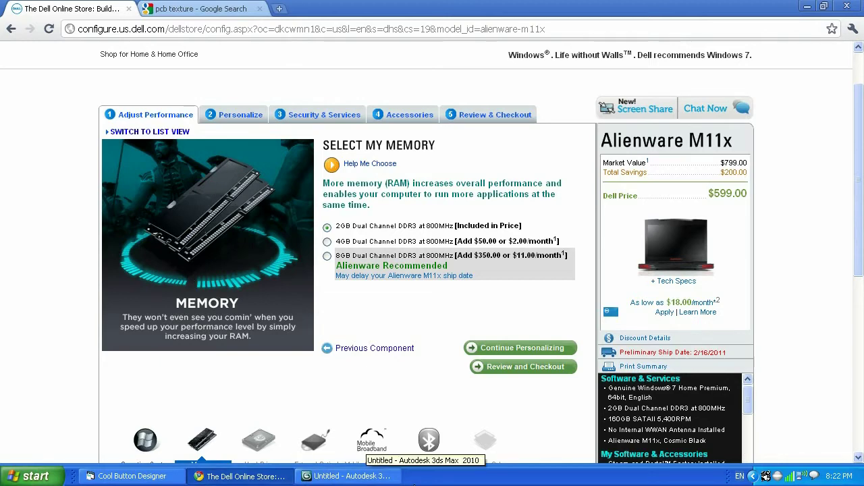
click(348, 476)
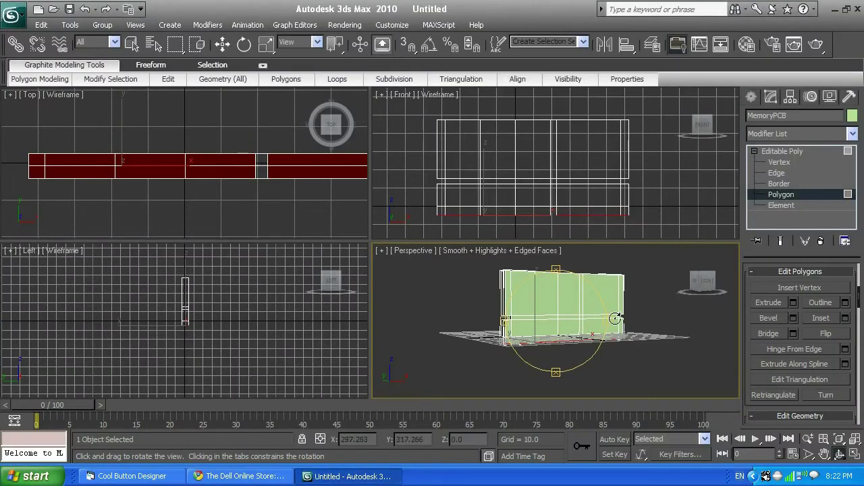
mouse_move(611, 319)
mouse_down()
mouse_move(594, 320)
mouse_move(608, 321)
mouse_up()
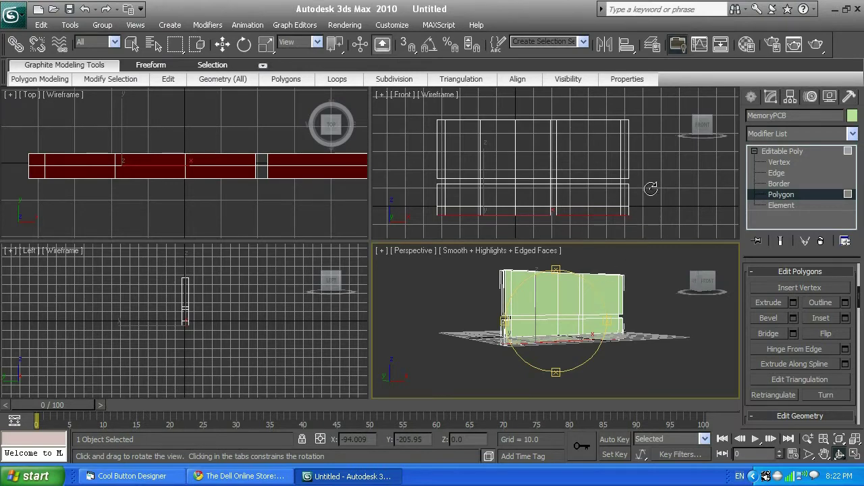
Render the perspective view of the board, clear the polygon selection, and render the view again.
key(shift+q)
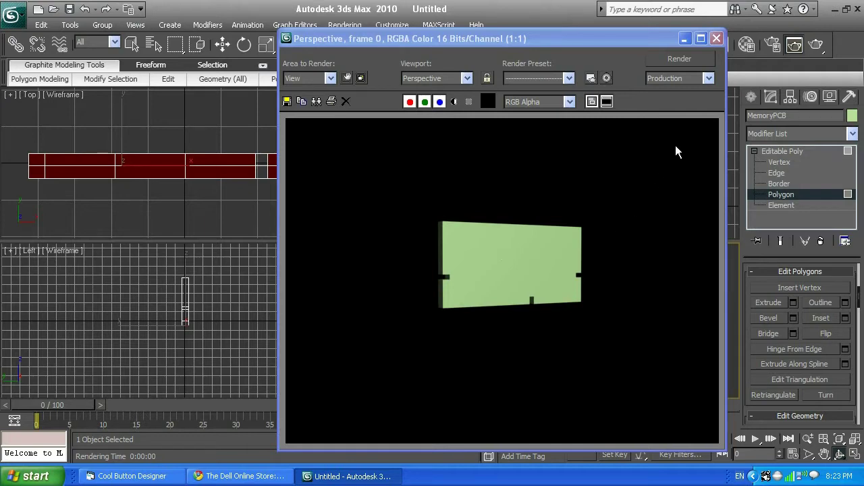
click(717, 39)
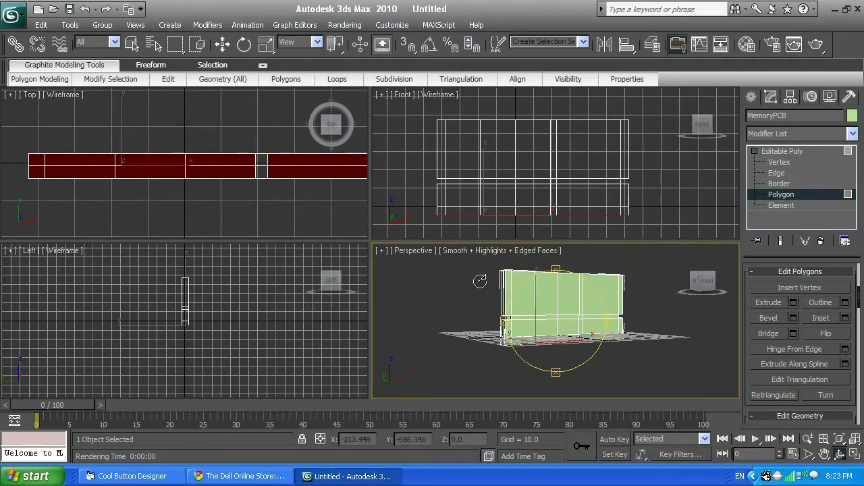
key(w)
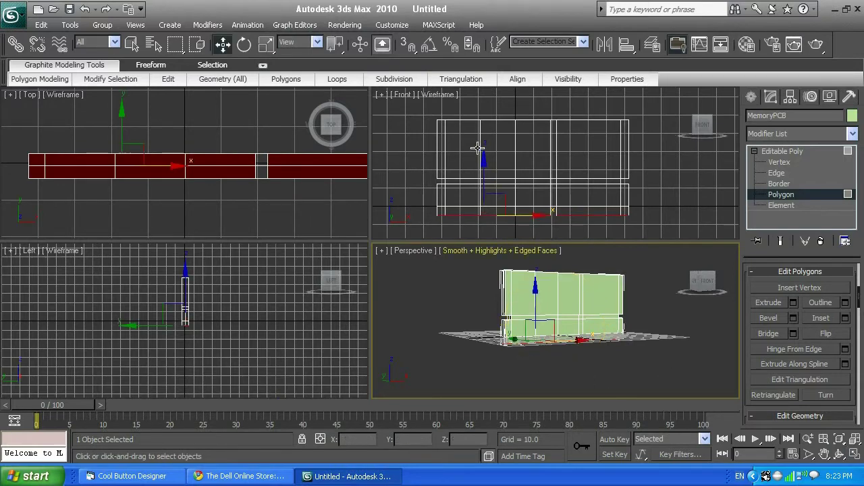
click(351, 25)
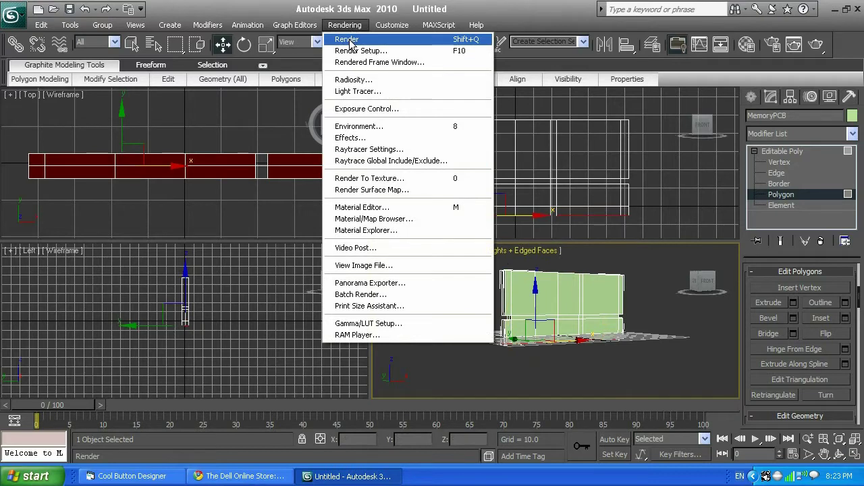
click(702, 354)
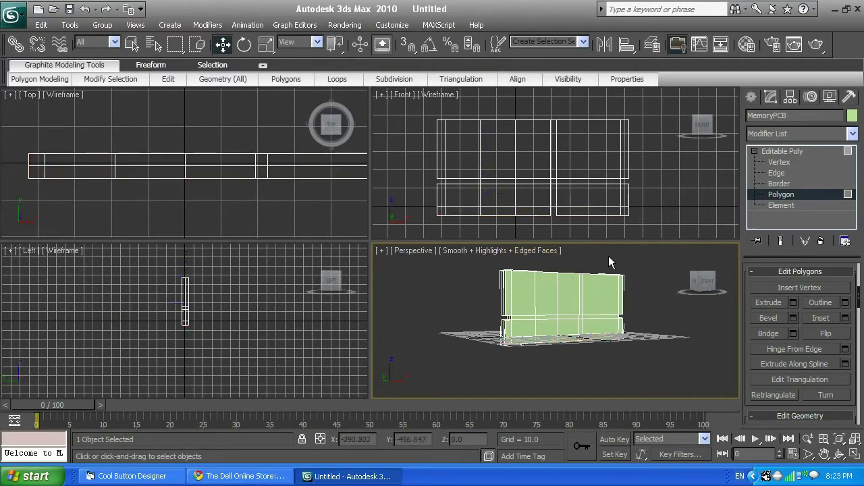
click(346, 26)
click(346, 39)
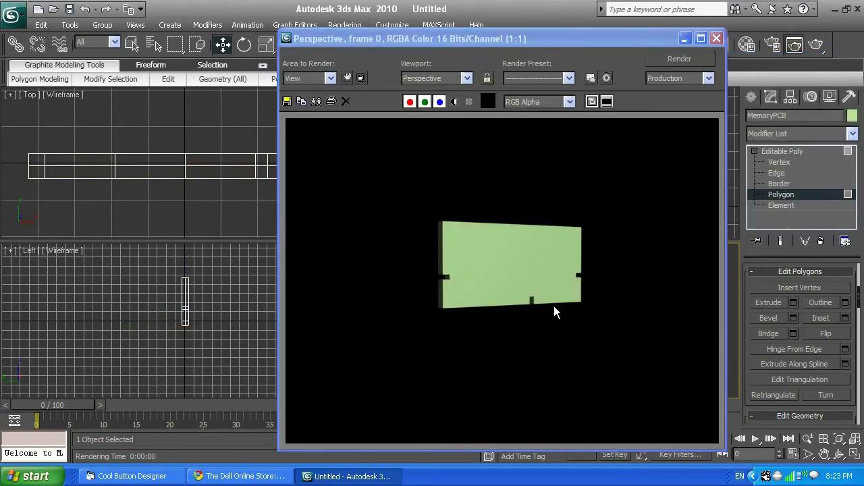
click(716, 38)
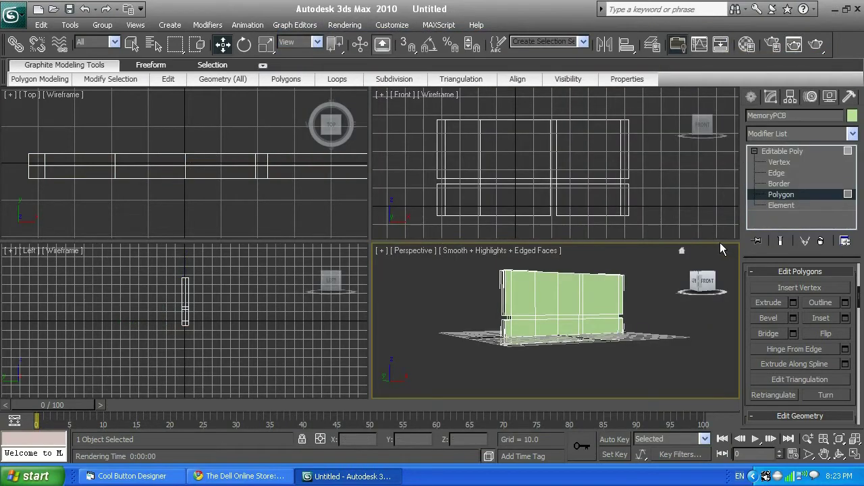
Leave polygon editing and move the whole board up to a Z position of about 14.
click(841, 458)
drag(604, 322, 587, 322)
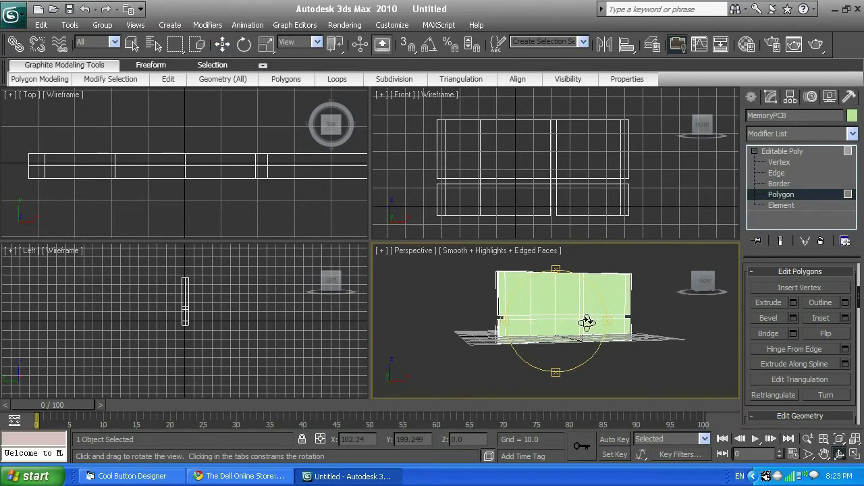
right_click(587, 322)
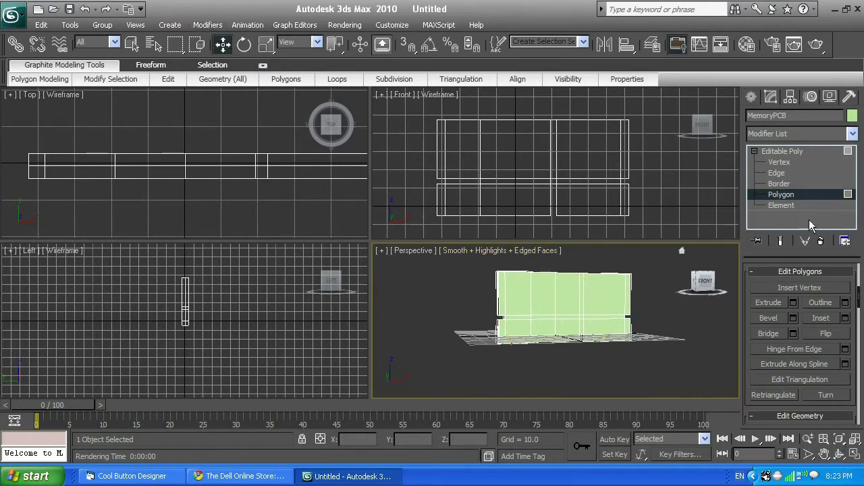
click(792, 150)
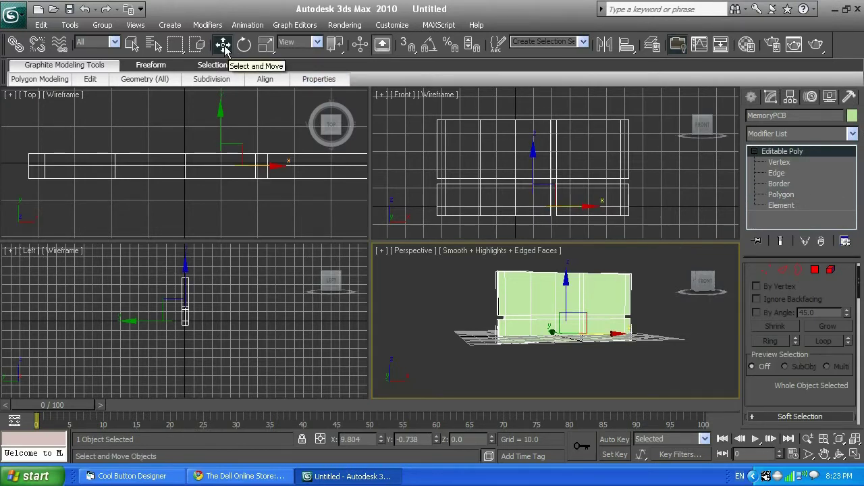
drag(566, 280, 567, 262)
scroll(579, 290, up, 4)
scroll(579, 293, down, 1)
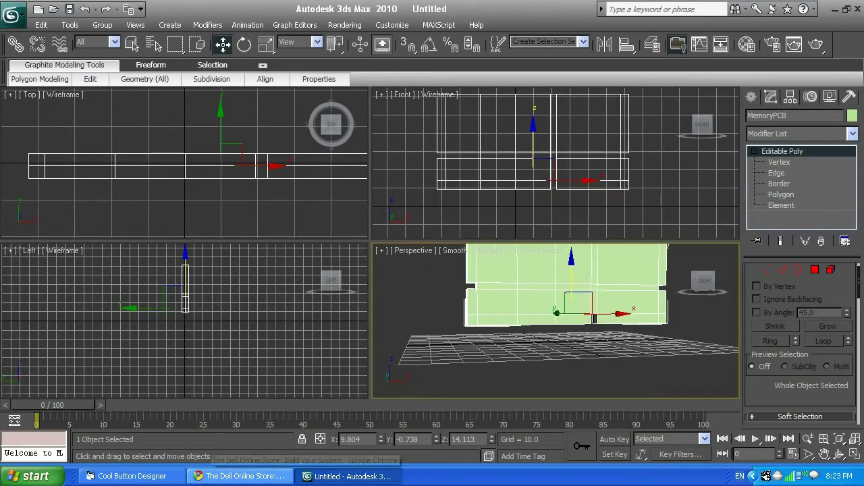
Check the memory module photo in the browser, and return to polygon editing on the board in 3ds Max.
click(244, 476)
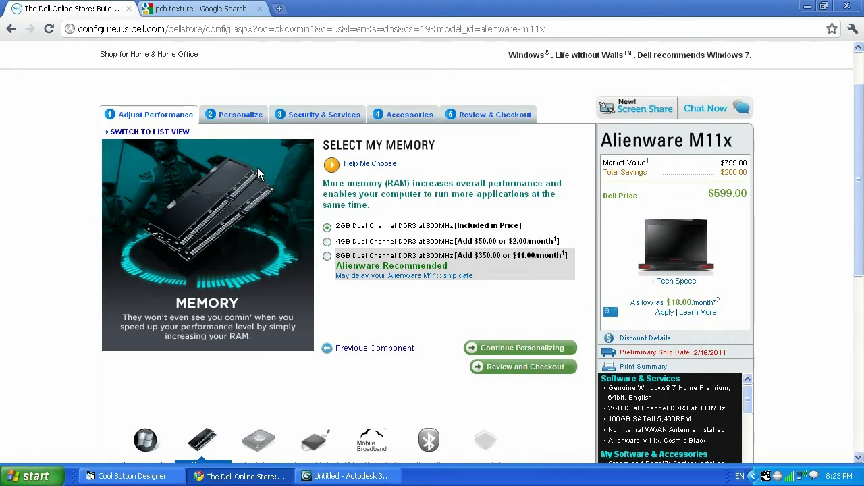
click(348, 476)
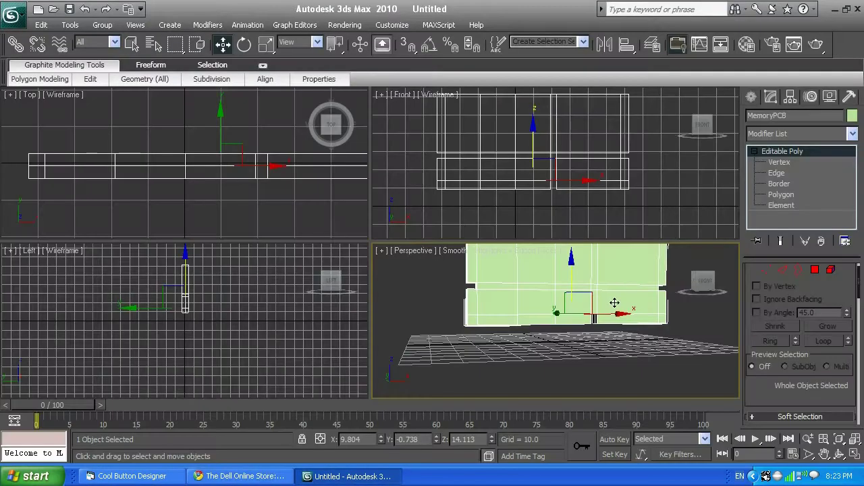
click(817, 271)
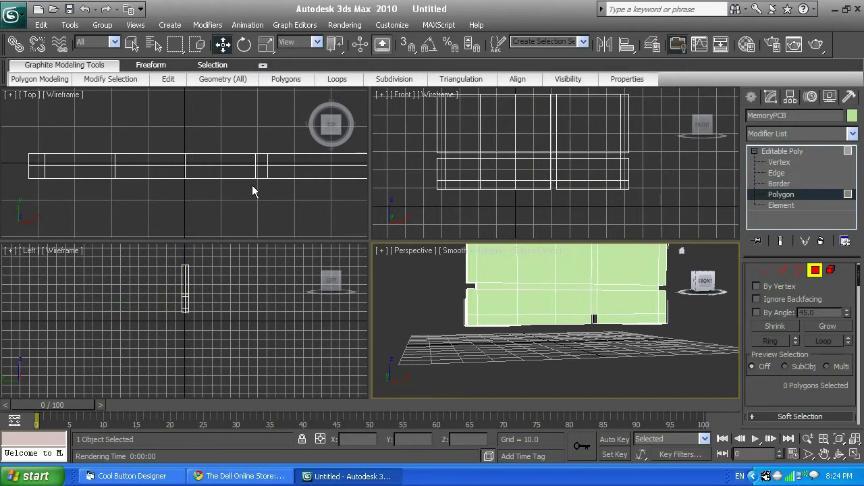
click(559, 186)
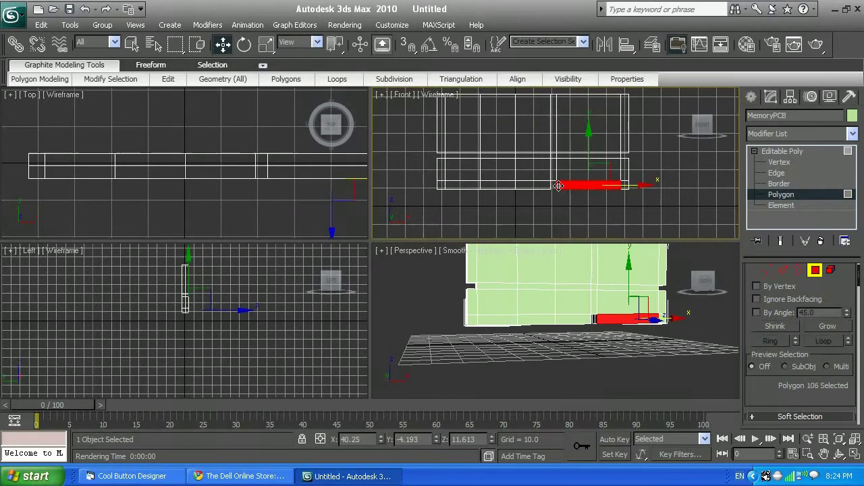
ctrl+click(527, 185)
ctrl+click(494, 184)
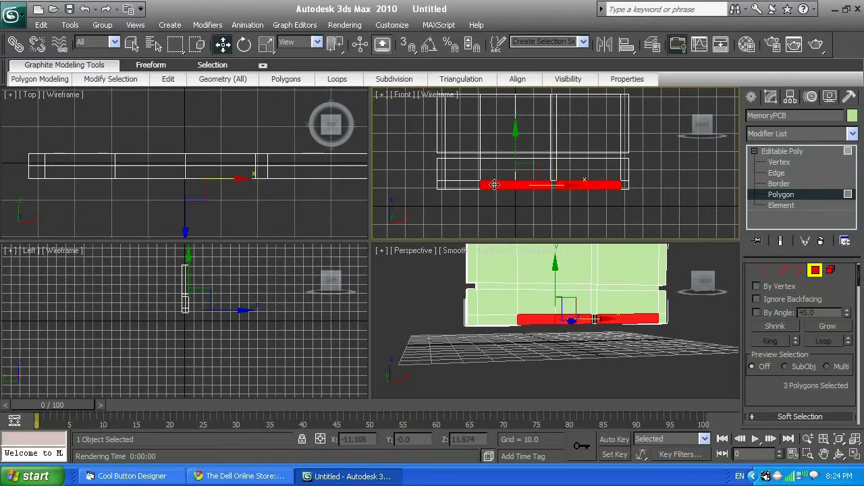
ctrl+click(463, 185)
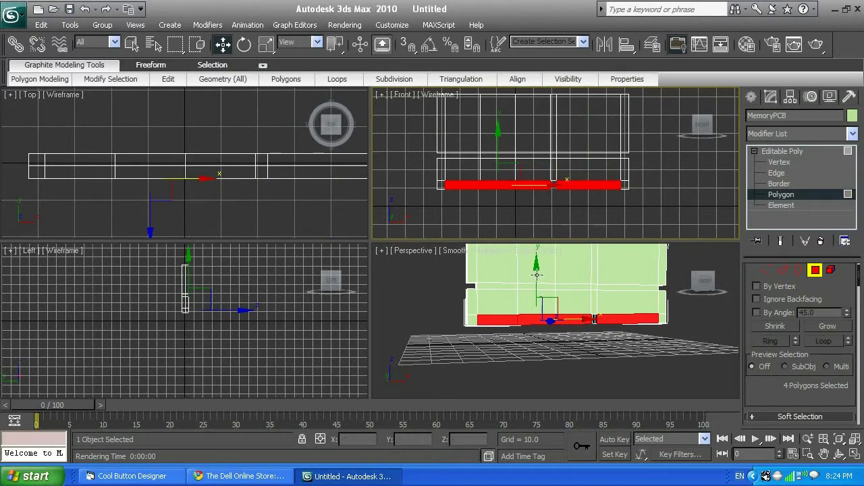
click(596, 221)
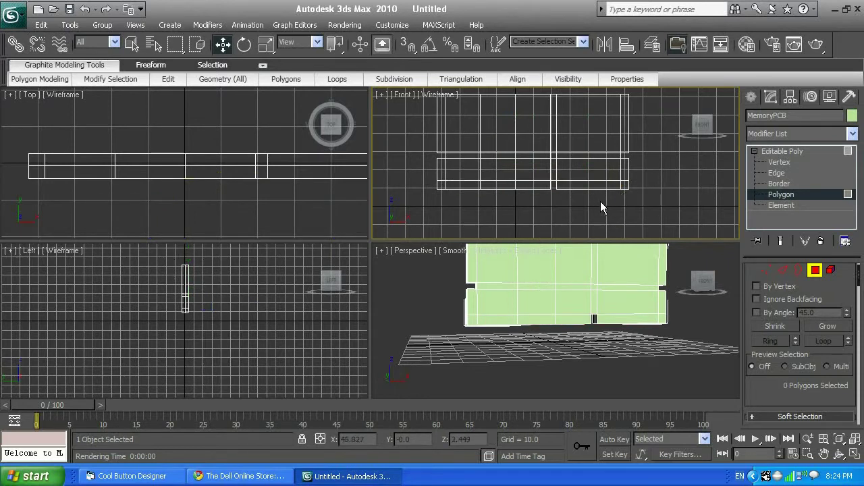
Select all polygons of the board's bottom strip in the front view, excluding the narrow columns at both ends.
drag(652, 184, 426, 187)
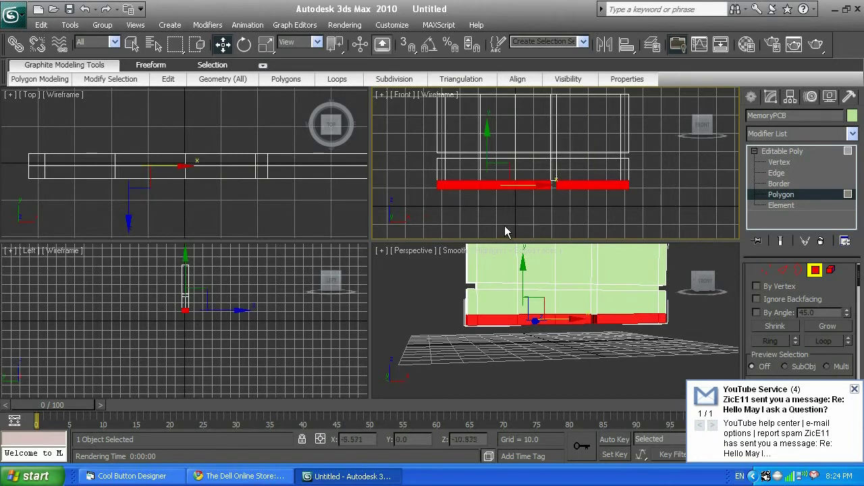
alt+click(442, 182)
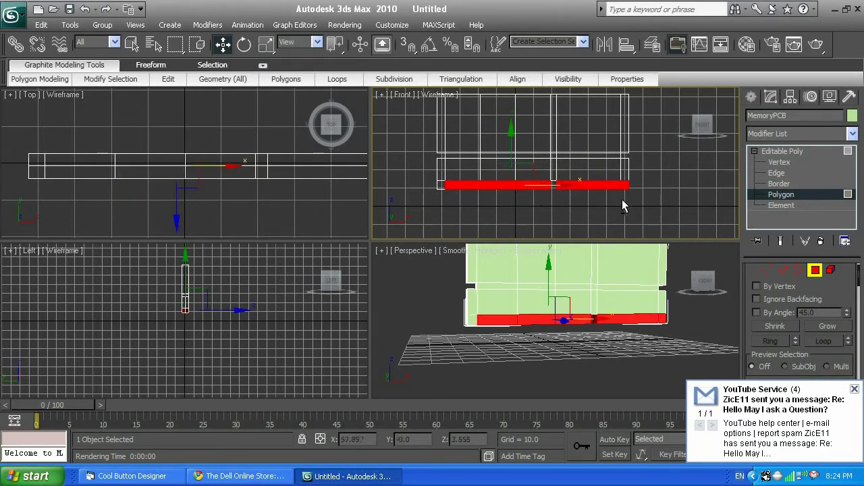
drag(622, 199, 634, 189)
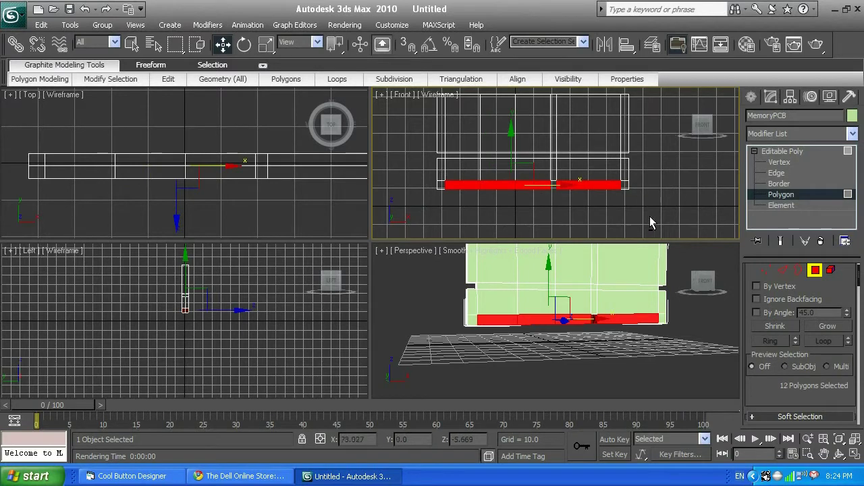
click(839, 454)
click(611, 320)
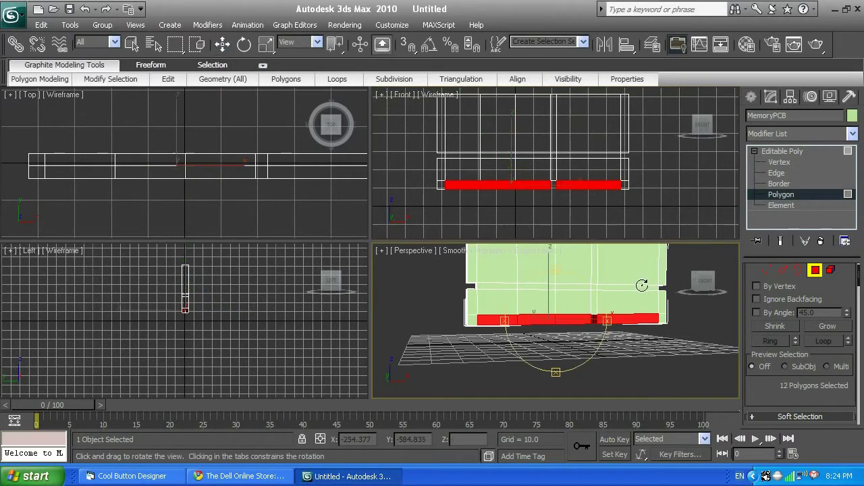
drag(611, 320, 561, 316)
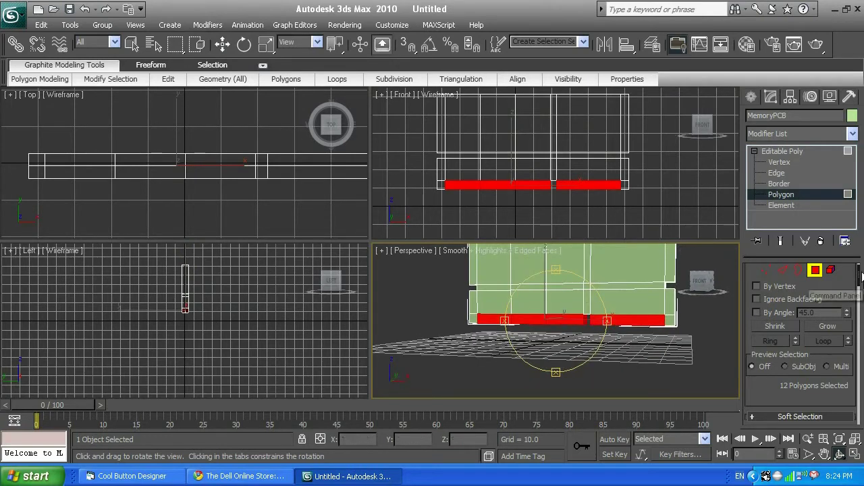
Tessellate the selected bottom-strip polygons using the Edge type with a tension of 6.0.
drag(861, 270, 860, 329)
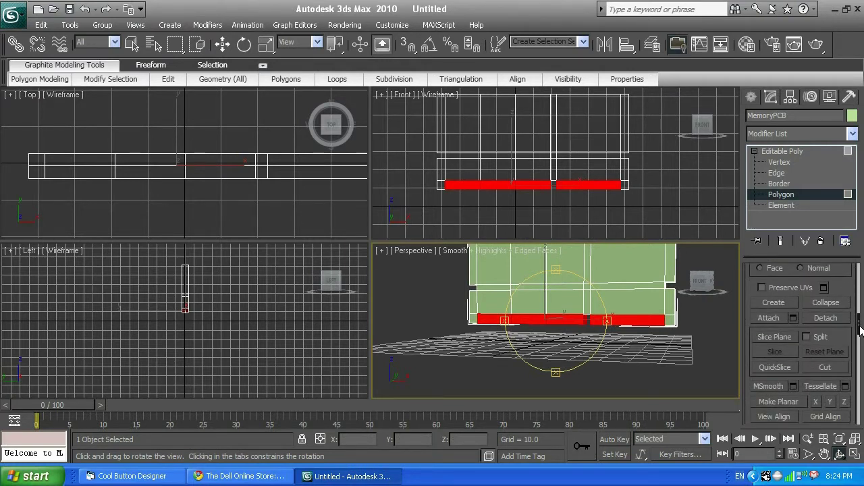
drag(860, 330, 861, 338)
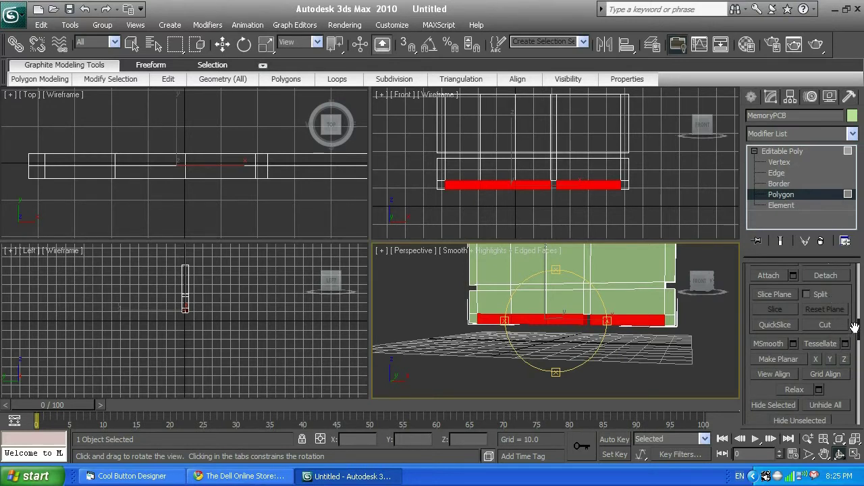
mouse_move(854, 327)
mouse_down()
mouse_move(862, 305)
mouse_move(862, 333)
mouse_up()
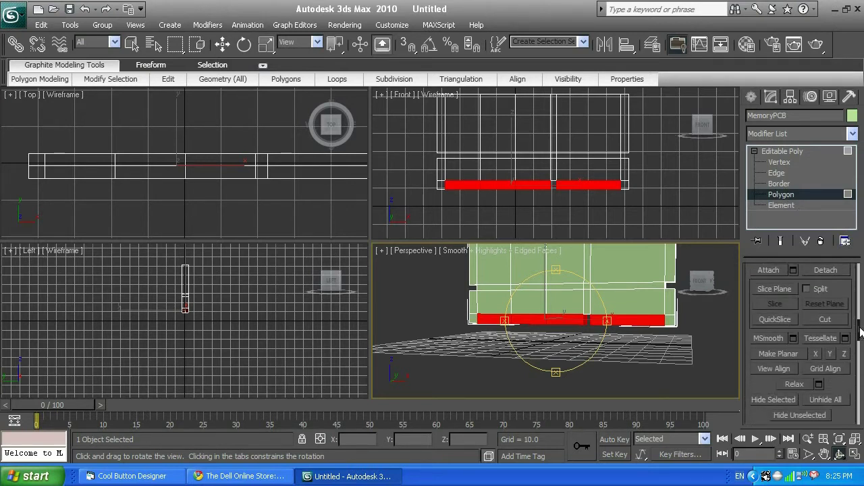
click(846, 339)
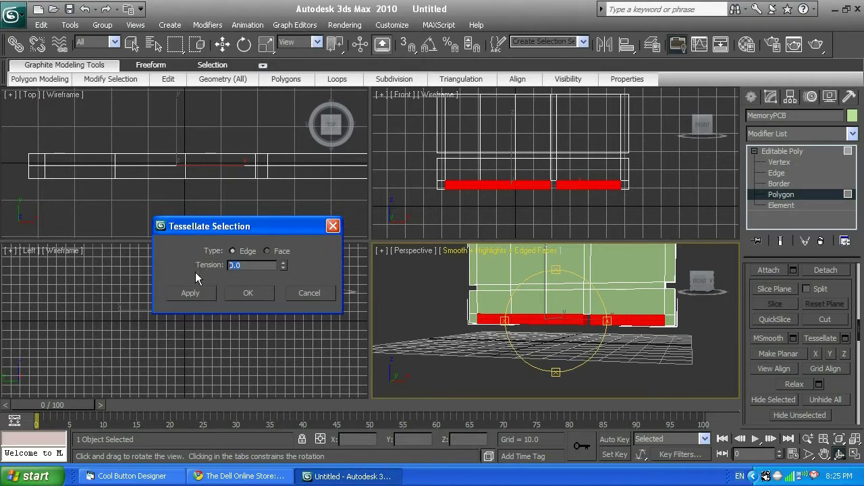
text(6)
click(251, 292)
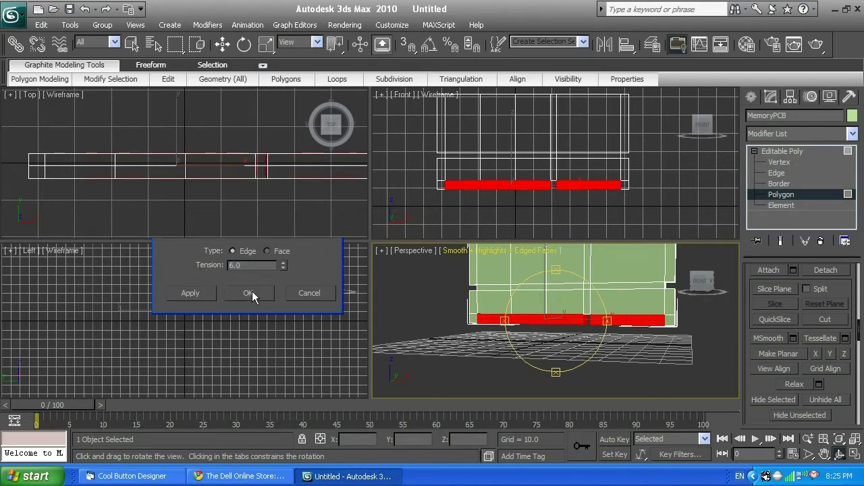
Clear the selection and pick individual small polygons of the strip near the notch in the front view to inspect the new subdivisions.
right_click(690, 219)
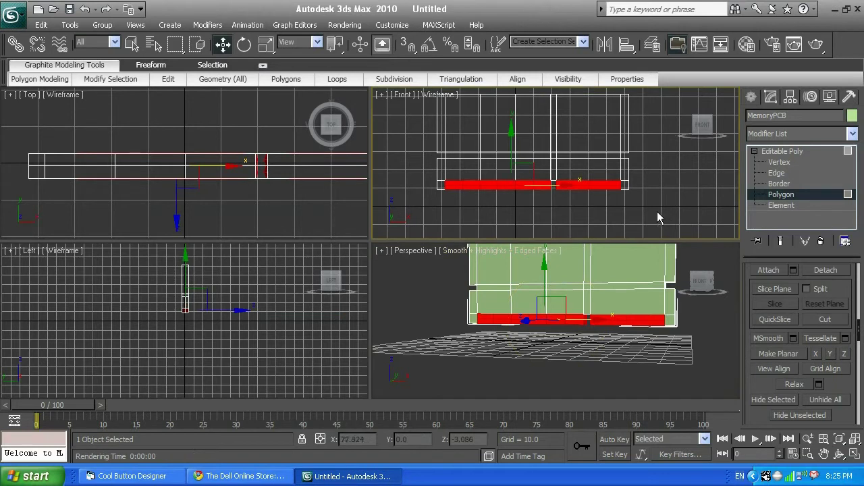
click(657, 212)
scroll(655, 202, up, 4)
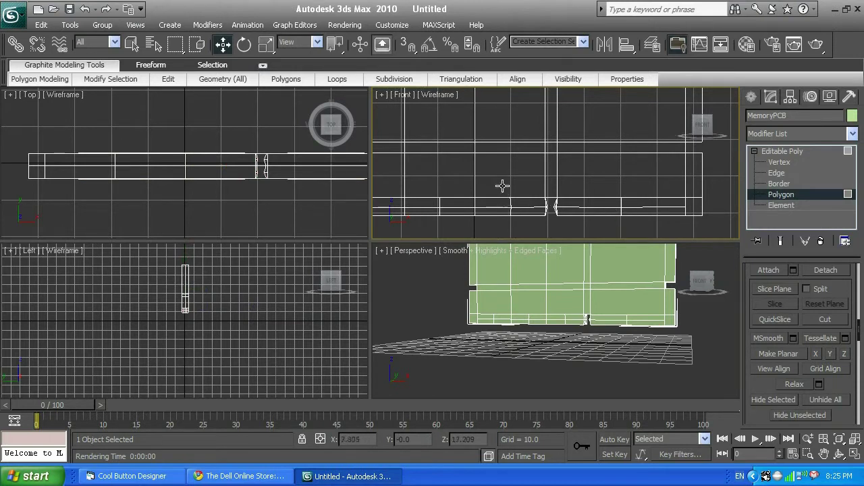
click(522, 205)
drag(523, 212, 466, 213)
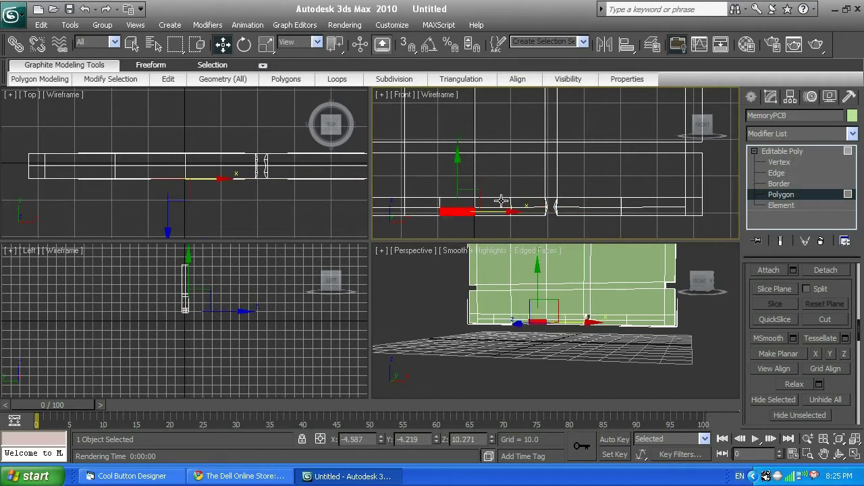
key(ctrl+z)
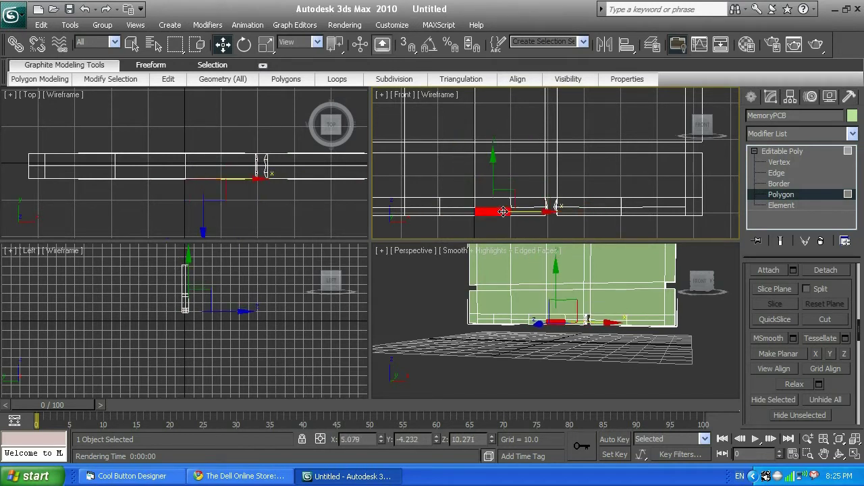
key(ctrl+y)
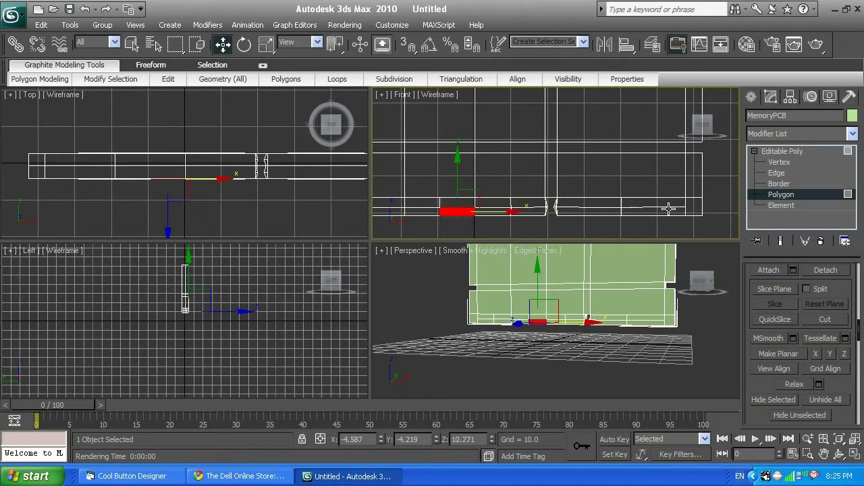
click(714, 200)
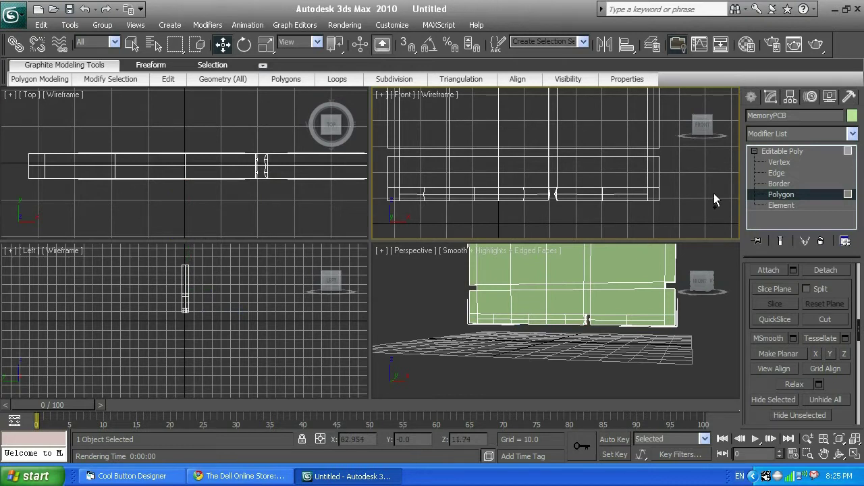
Undo the selection changes until all polygons of the bottom strip are selected again.
key(ctrl+z)
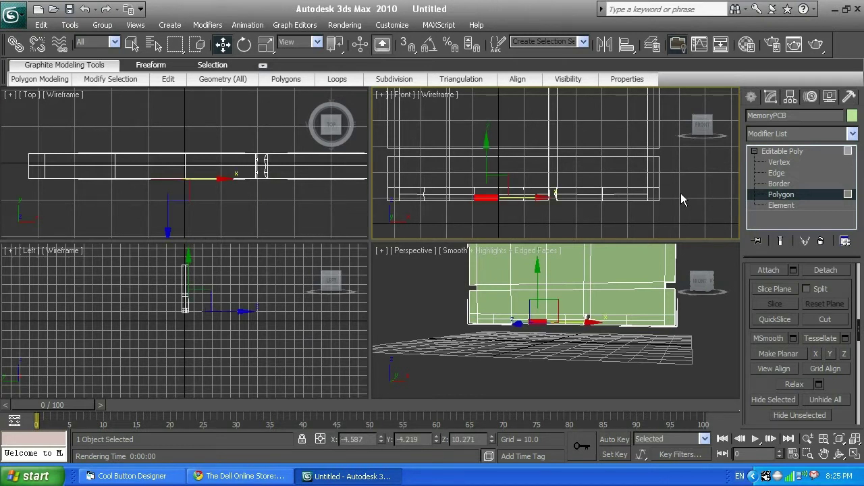
key(ctrl+z)
key(ctrl+z)
key(ctrl+z)
key(ctrl+z)
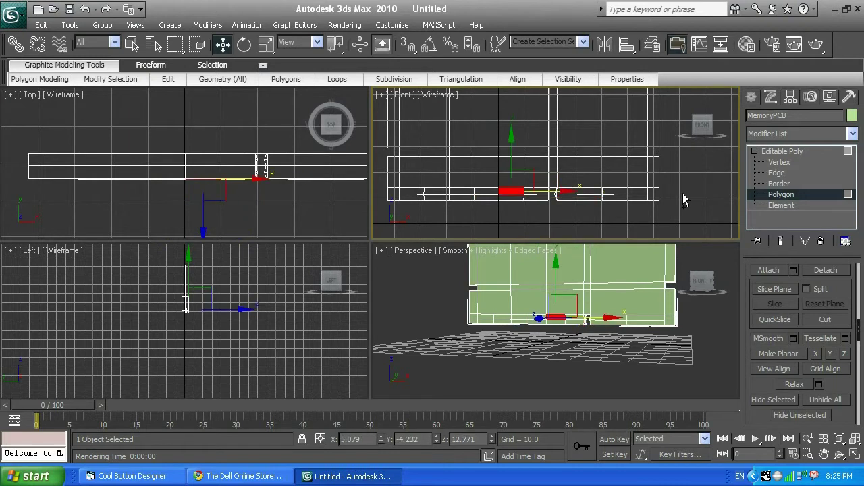
key(ctrl+z)
key(ctrl+z)
key(ctrl+z)
key(ctrl+z)
key(ctrl+z)
key(ctrl+z)
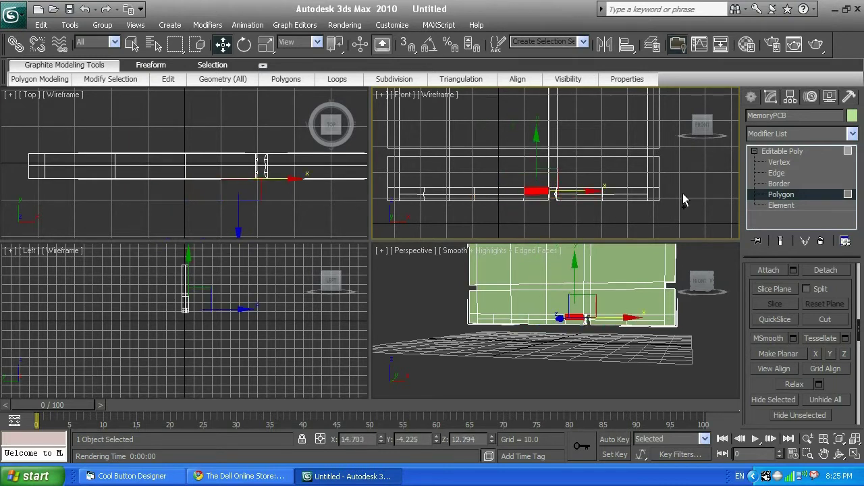
key(ctrl+z)
key(ctrl+z)
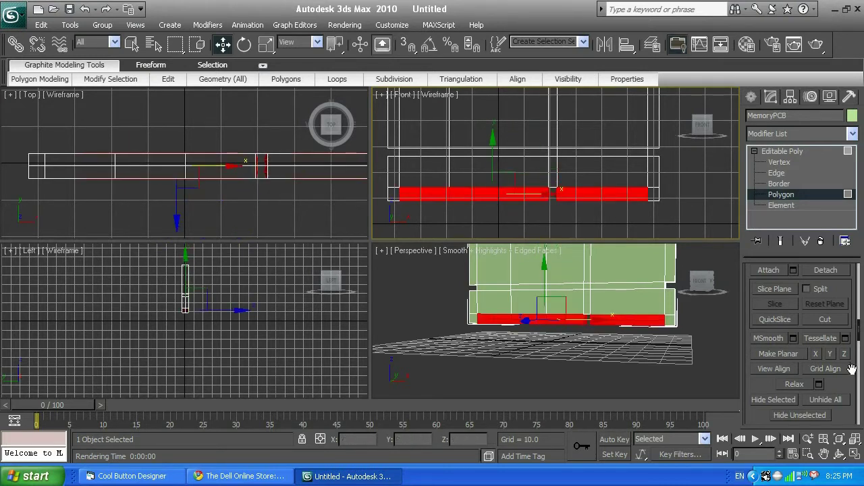
Tessellate the strip three more times with the Edge type and tension 6.0, restoring the selection between passes and clearing it after the last.
click(845, 337)
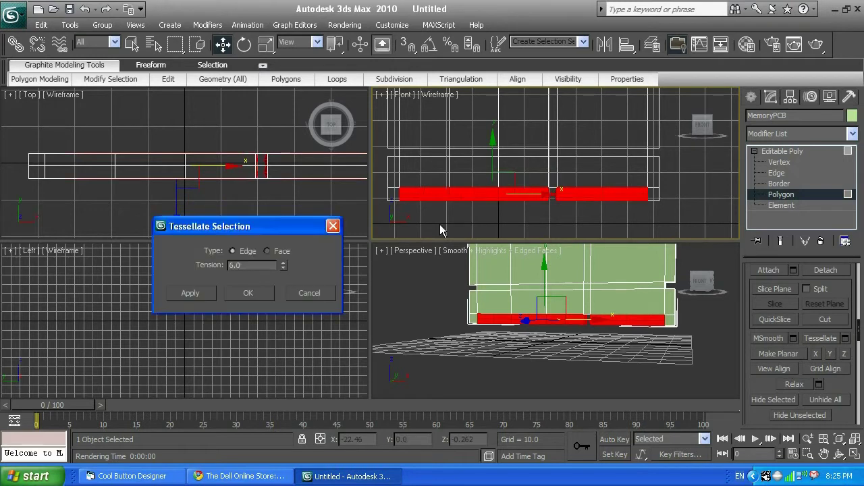
click(262, 295)
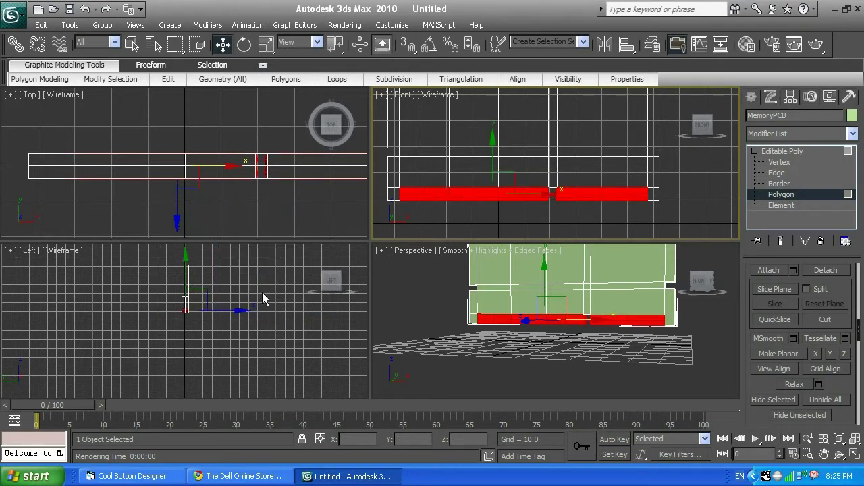
click(678, 199)
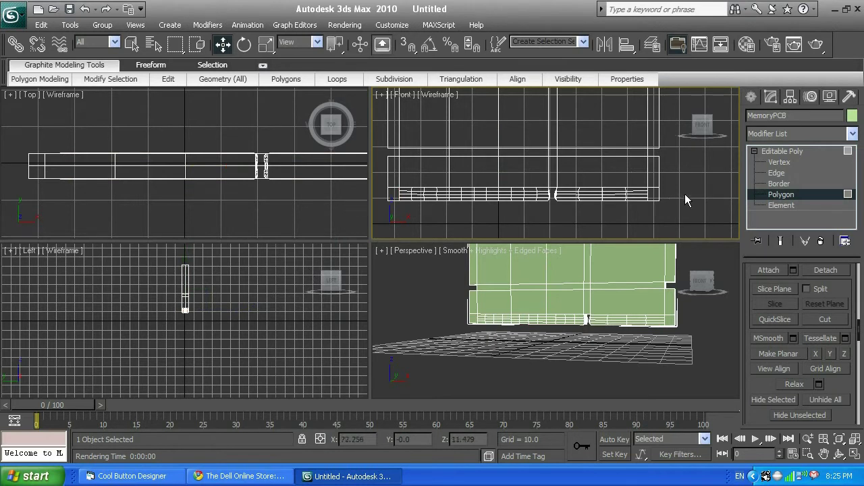
key(ctrl+z)
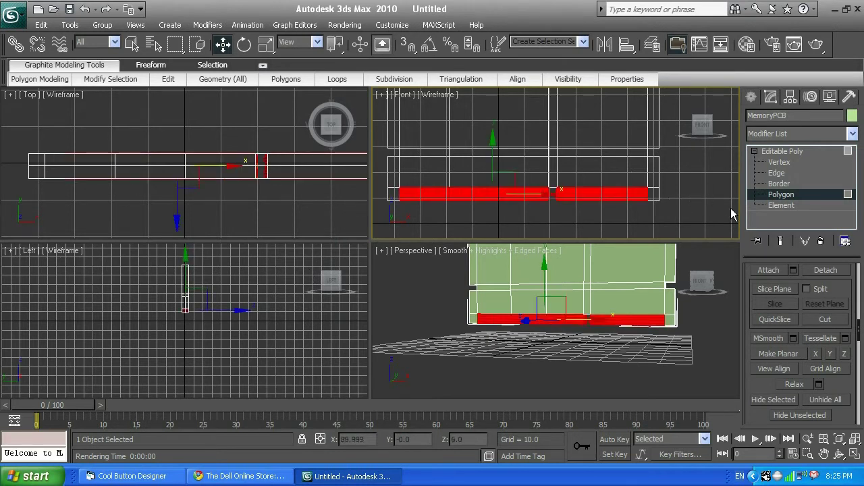
click(845, 338)
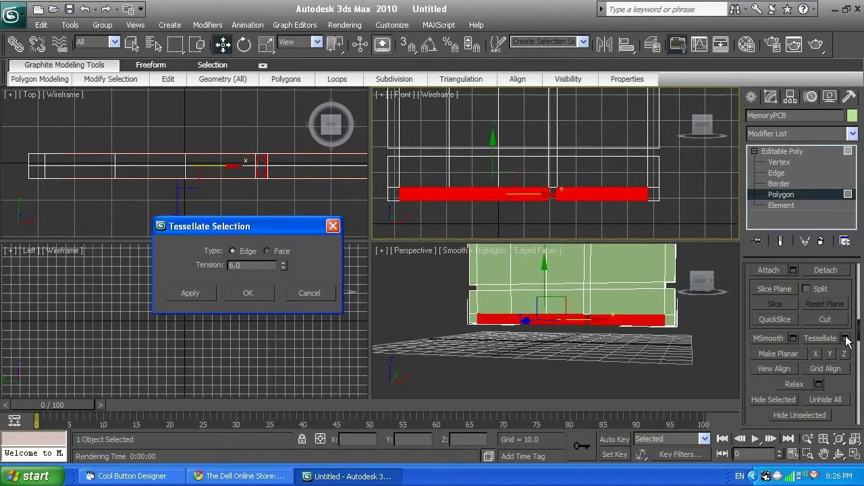
click(252, 293)
click(663, 220)
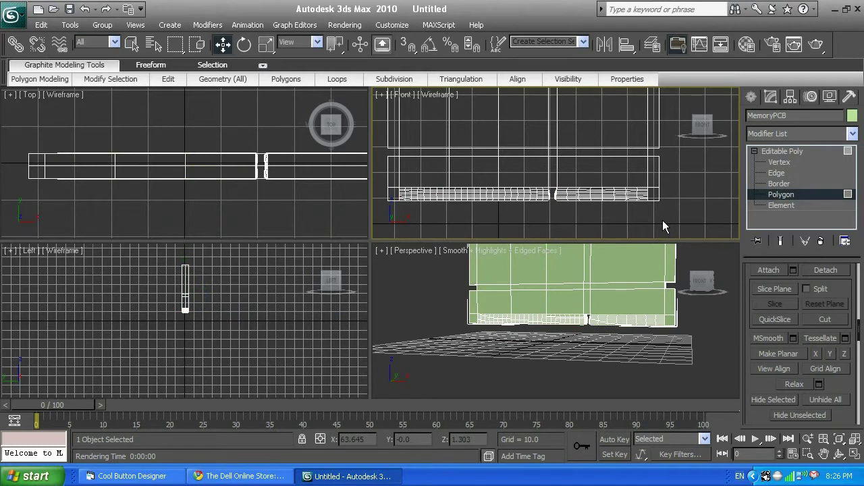
key(ctrl+z)
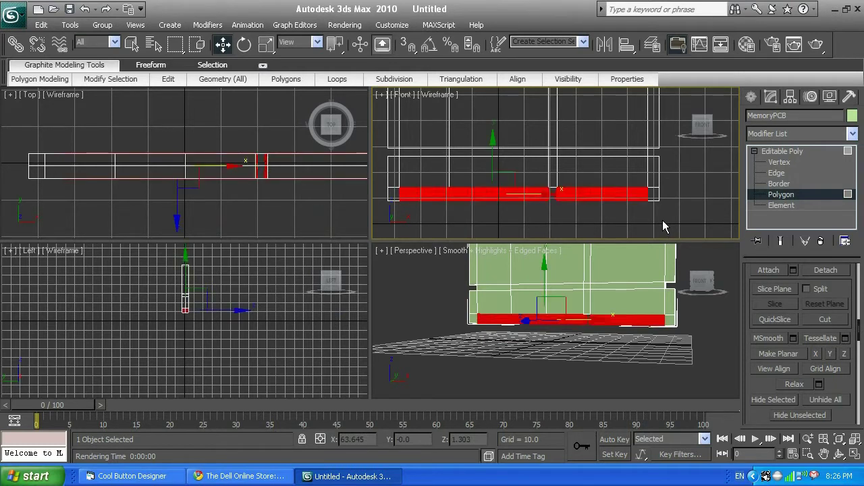
click(844, 338)
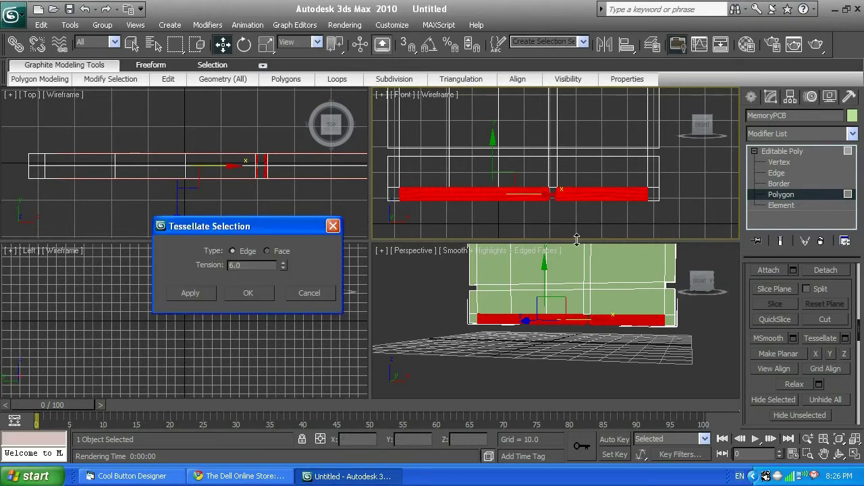
click(260, 295)
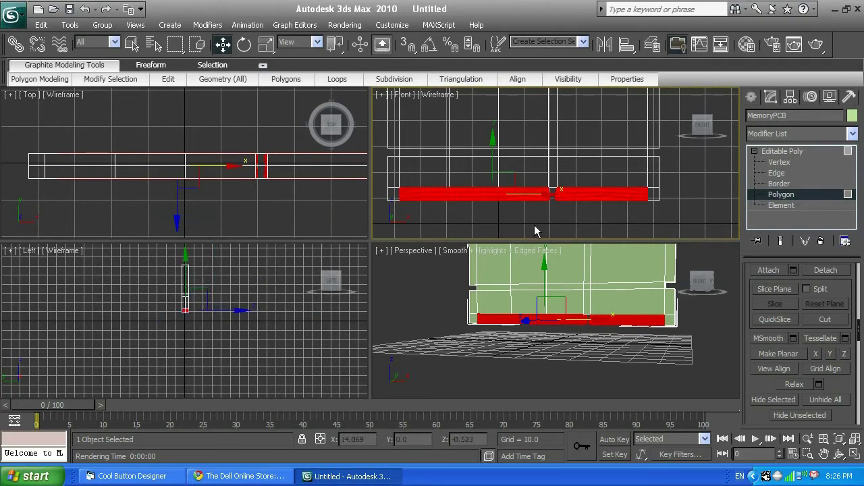
click(649, 221)
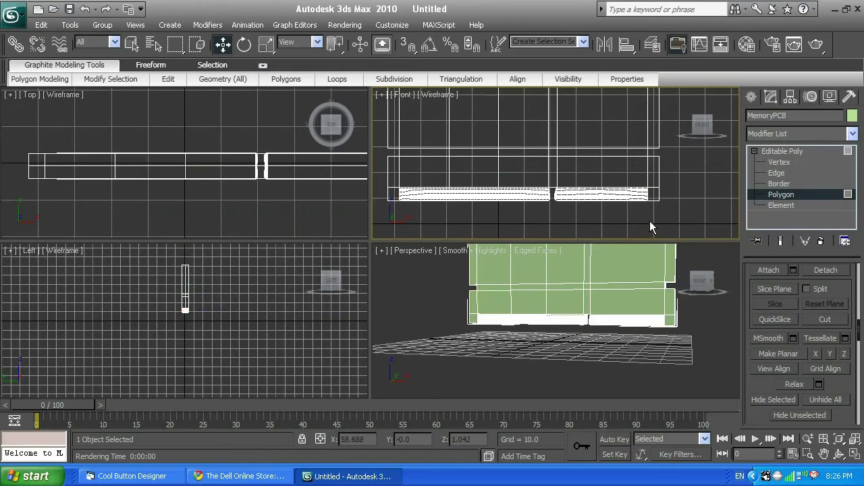
Examine the strip's dense mesh in the front view, check the memory module photo in the browser, and return to 3ds Max.
scroll(650, 221, up, 3)
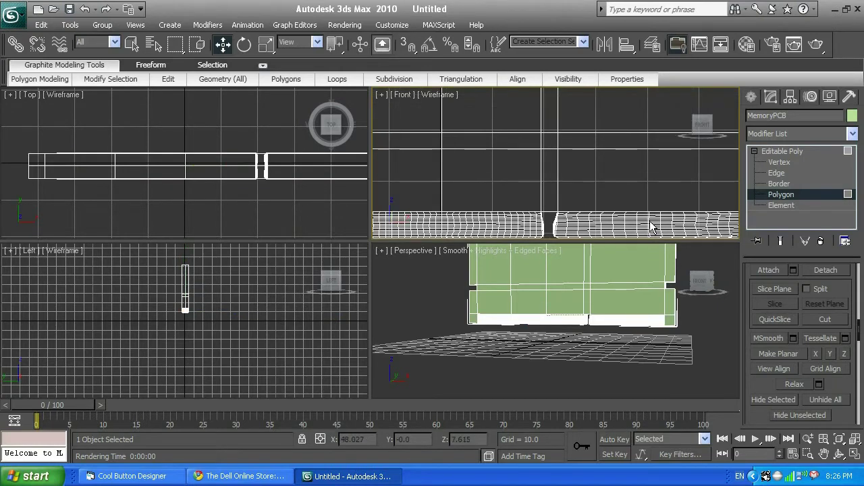
scroll(649, 227, up, 2)
scroll(642, 228, down, 1)
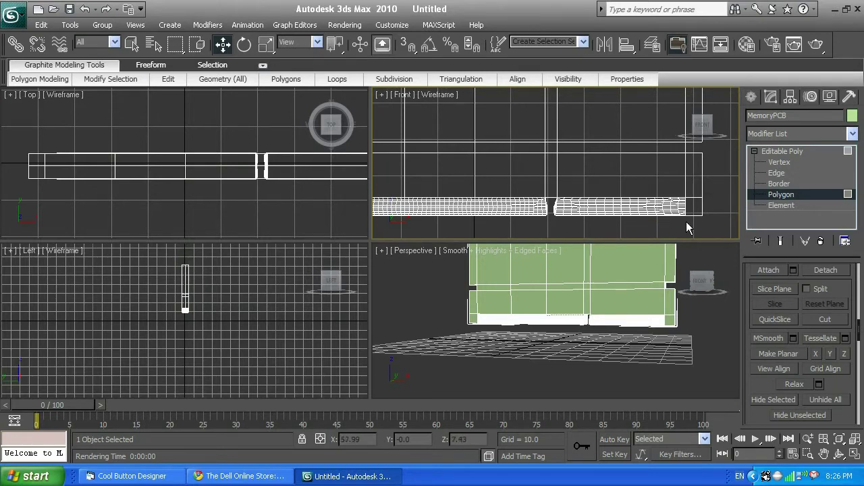
scroll(686, 222, down, 1)
scroll(686, 227, up, 2)
click(824, 454)
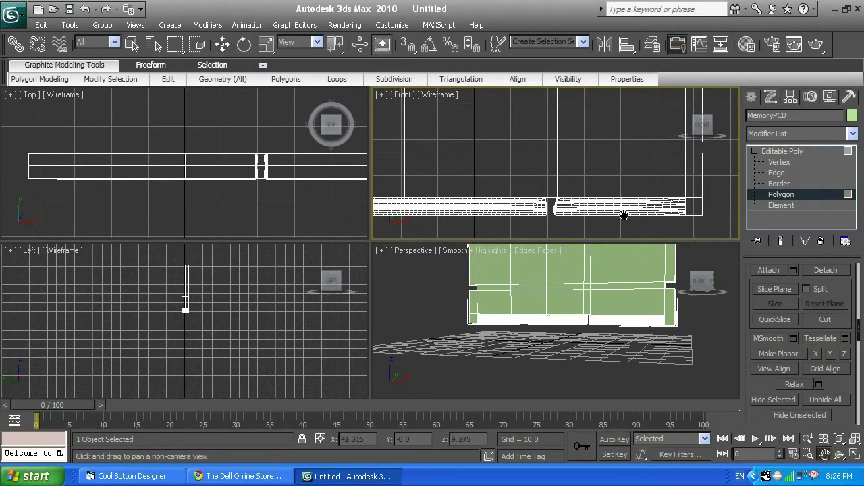
drag(621, 211, 617, 186)
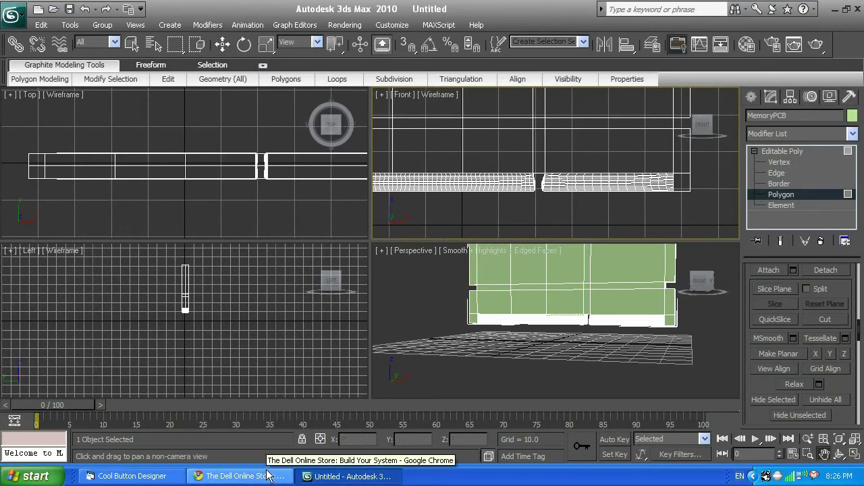
click(268, 476)
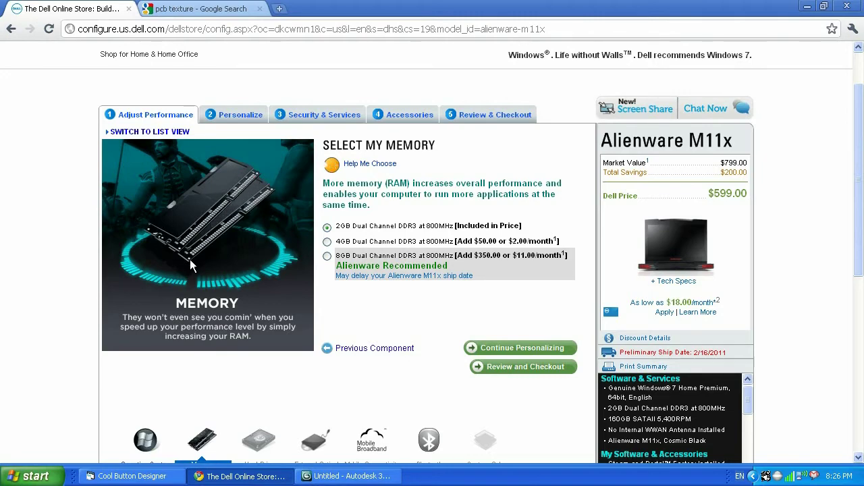
click(348, 476)
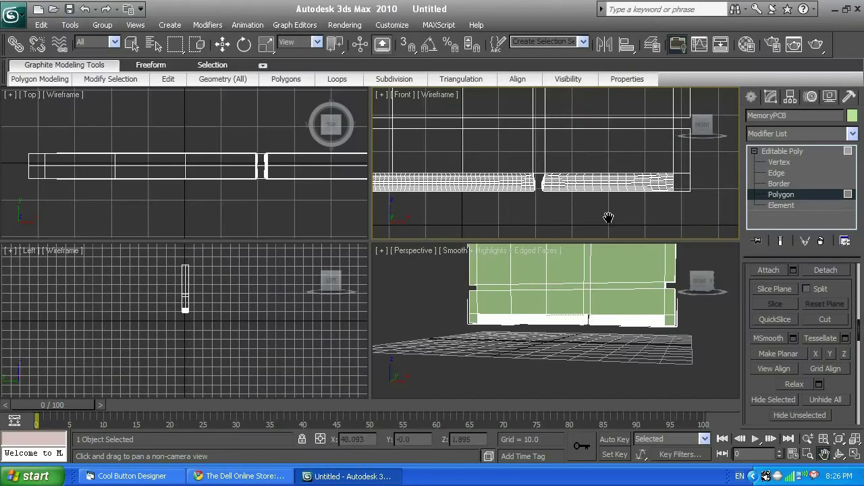
Select a narrow block of polygons across the full height of the tessellated strip at its right end in the front view.
drag(622, 207, 579, 193)
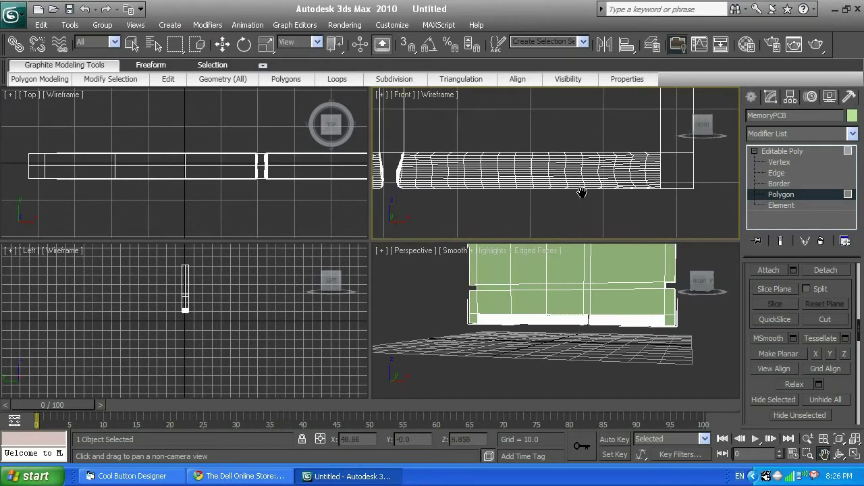
drag(640, 222, 600, 210)
right_click(605, 210)
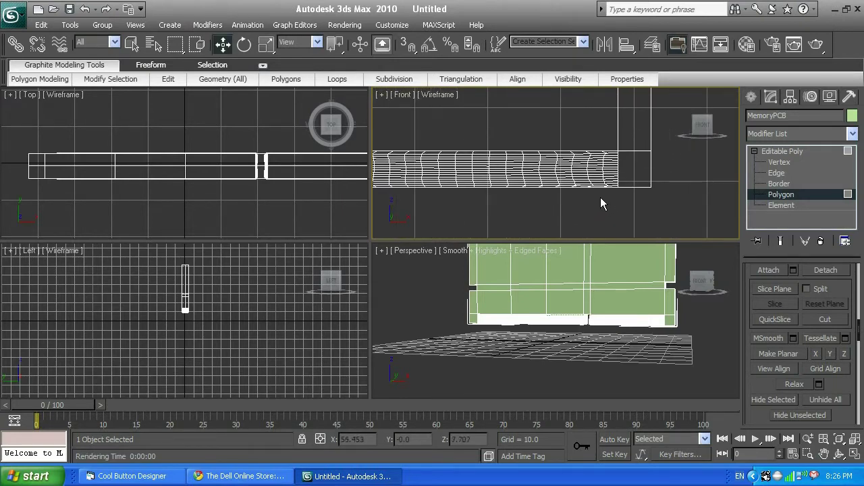
click(615, 167)
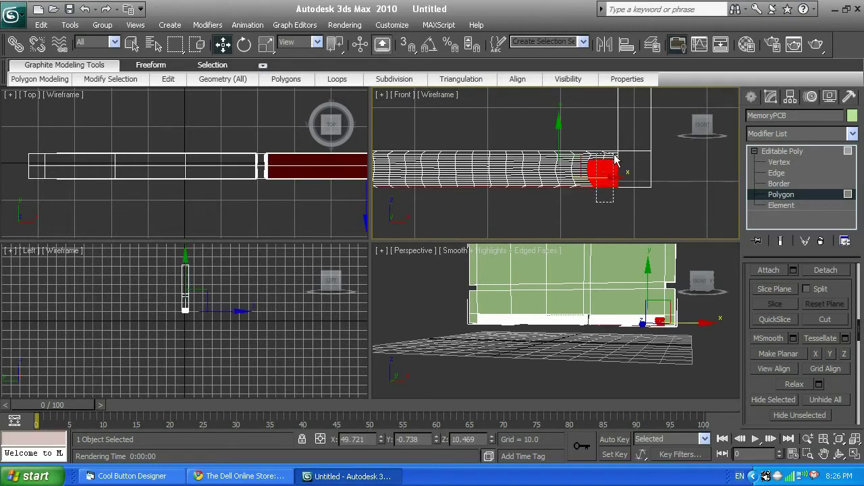
drag(608, 161, 615, 159)
drag(594, 197, 619, 156)
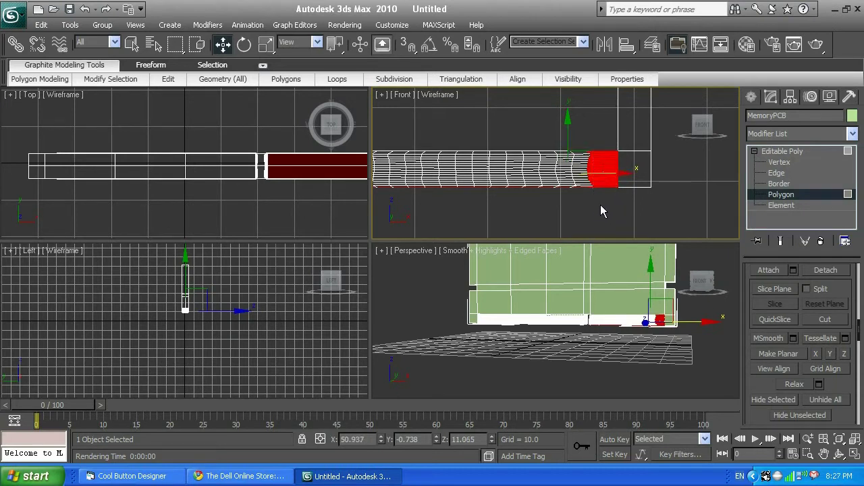
ctrl+click(609, 146)
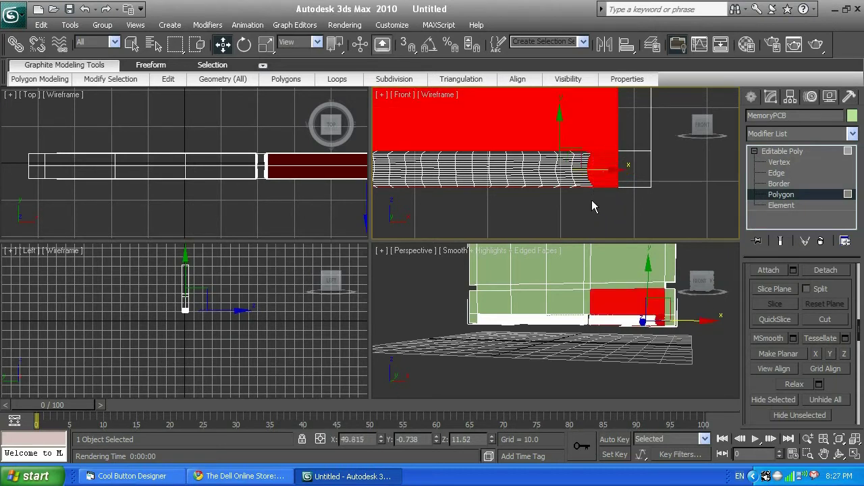
ctrl+click(573, 162)
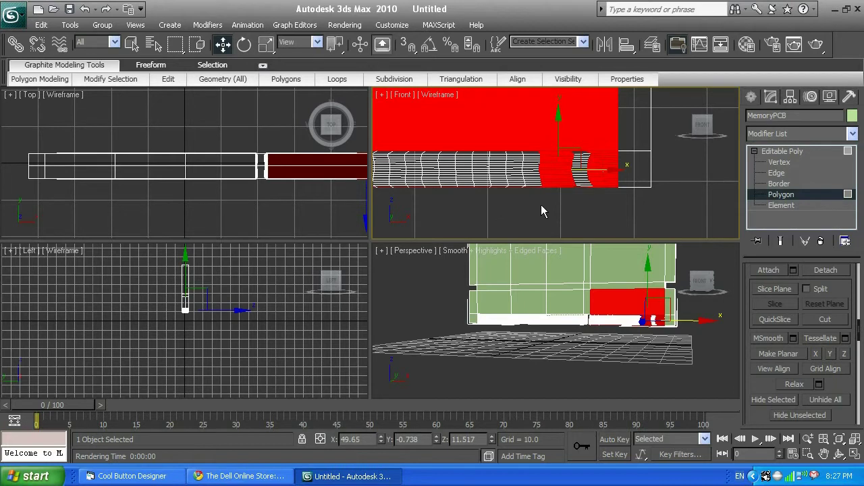
click(578, 212)
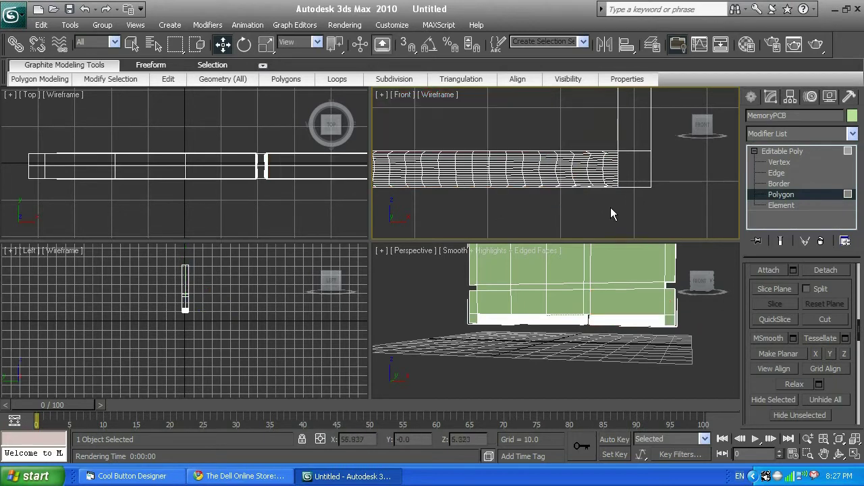
Select evenly spaced, full-height blocks of polygons along the tessellated strip from its right end to the notch in the front view.
drag(622, 179, 600, 151)
ctrl+drag(551, 205, 551, 135)
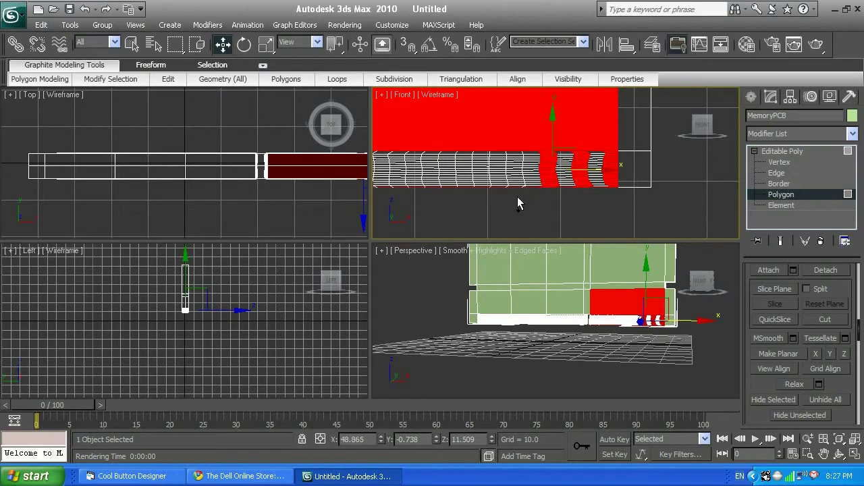
ctrl+drag(517, 196, 506, 150)
ctrl+drag(487, 202, 484, 139)
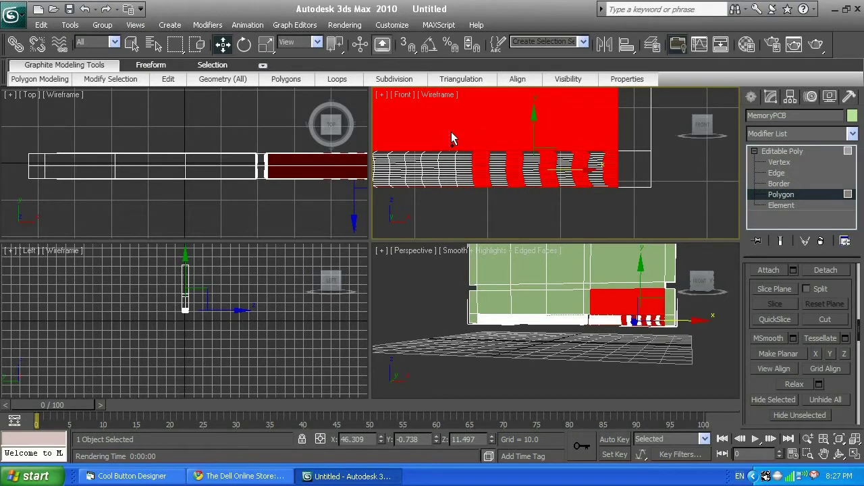
ctrl+drag(447, 193, 453, 139)
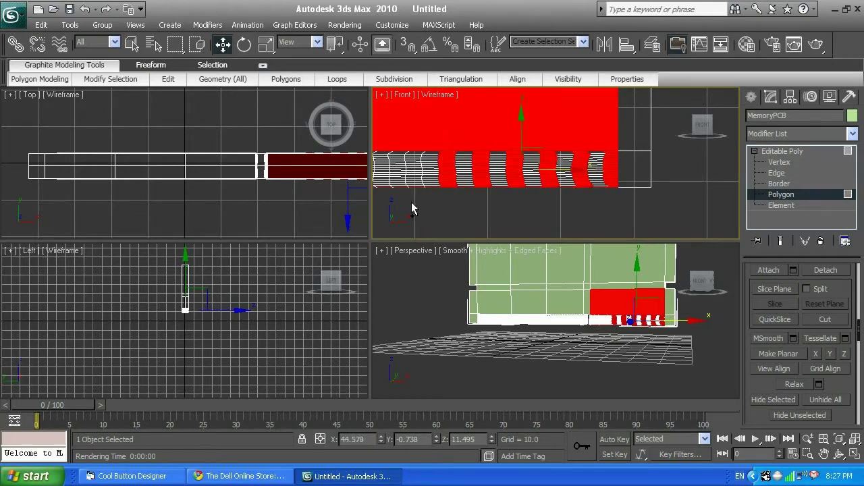
ctrl+drag(413, 203, 416, 140)
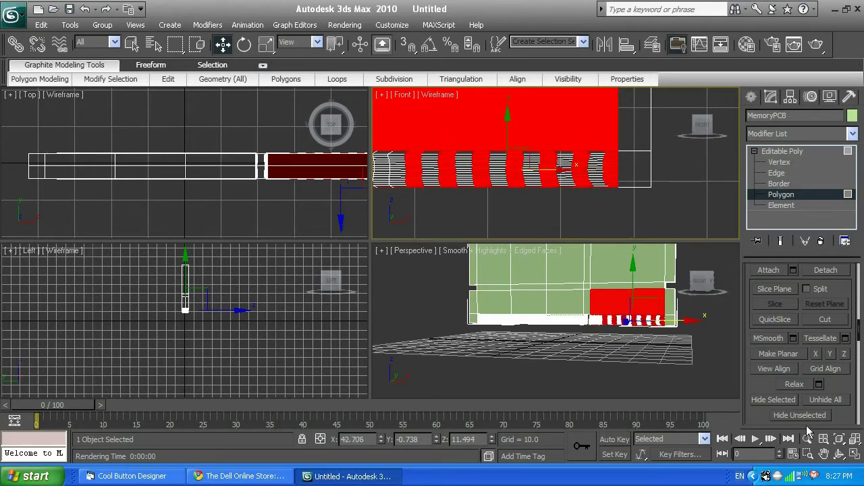
click(824, 453)
drag(469, 151, 599, 173)
right_click(536, 206)
drag(531, 206, 537, 131)
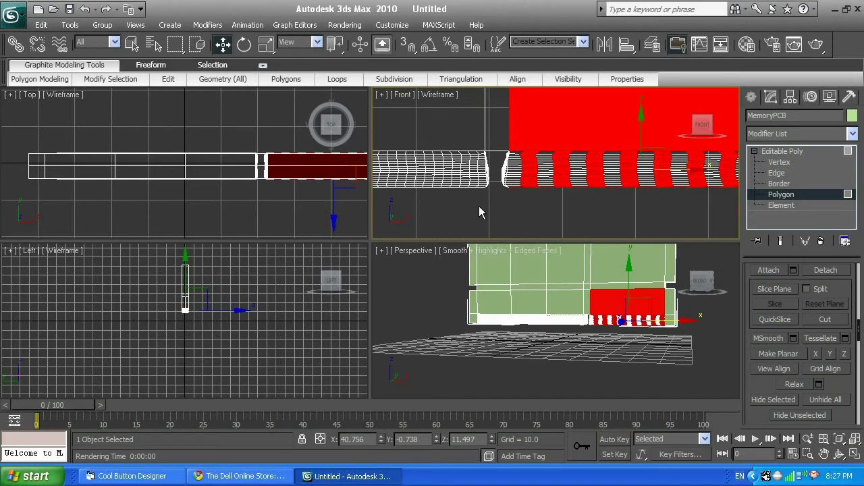
click(823, 454)
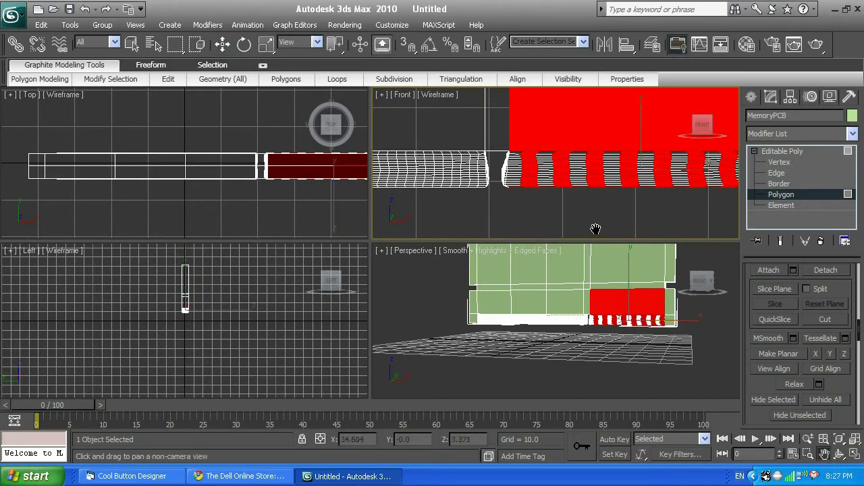
drag(478, 214, 604, 215)
right_click(605, 215)
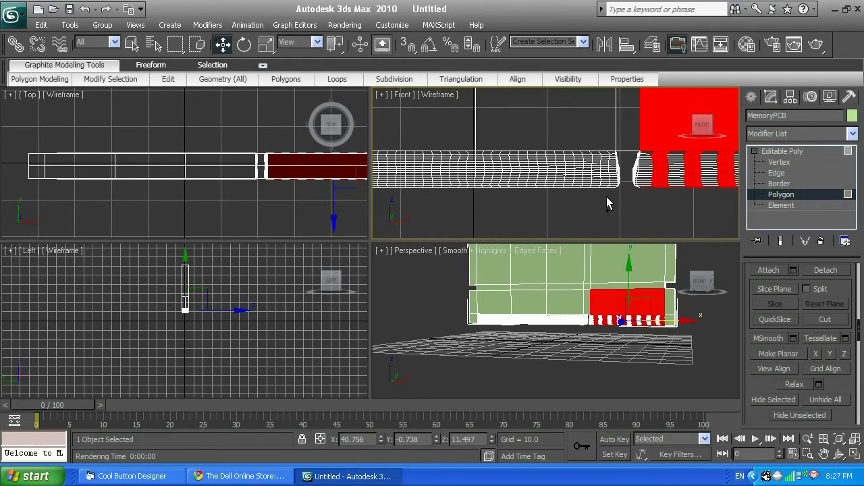
ctrl+click(616, 143)
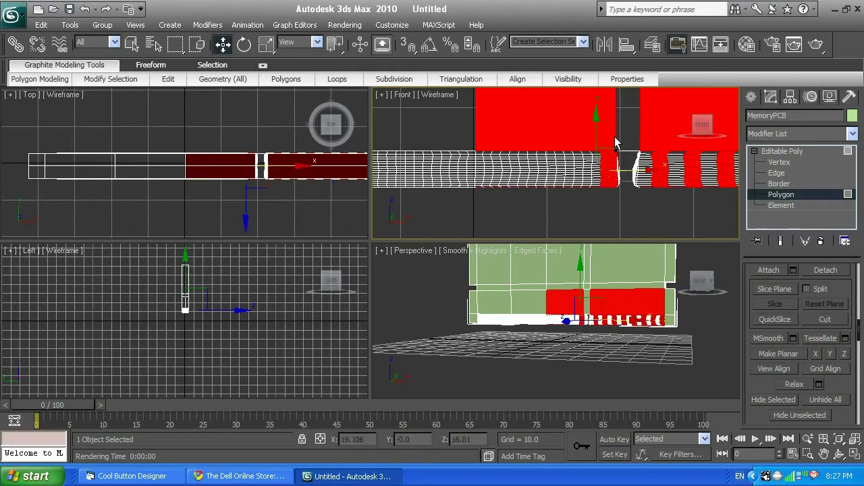
ctrl+click(586, 170)
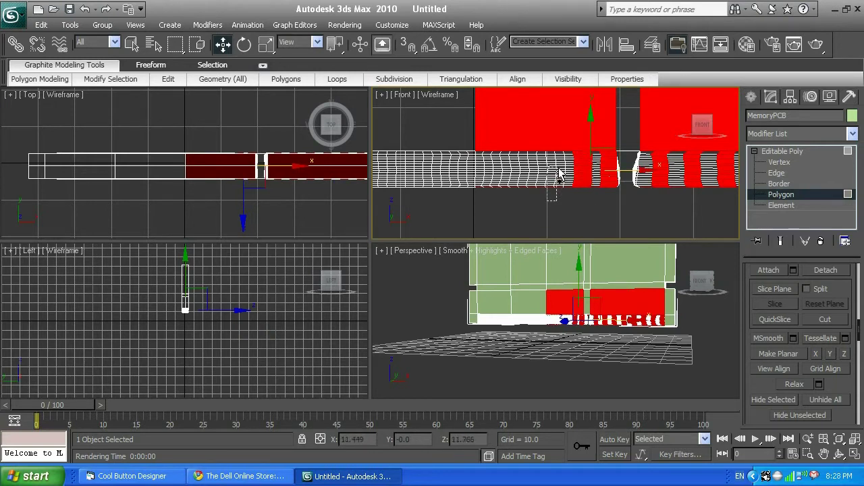
ctrl+click(560, 169)
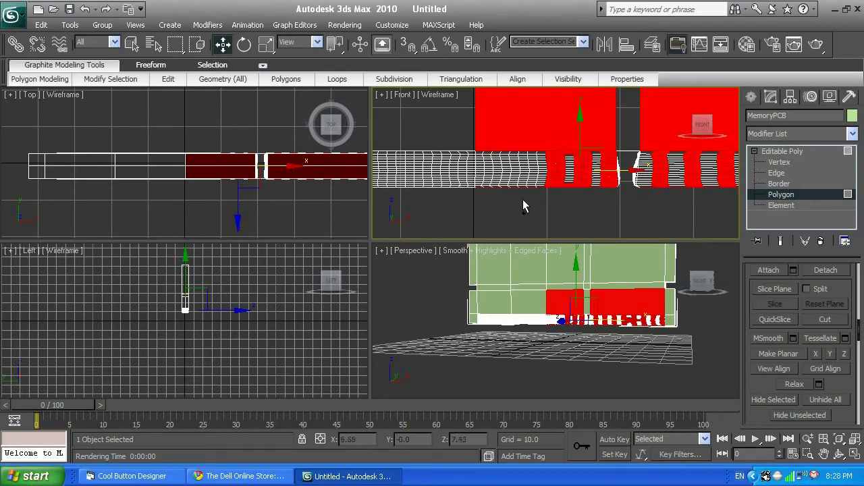
ctrl+click(531, 170)
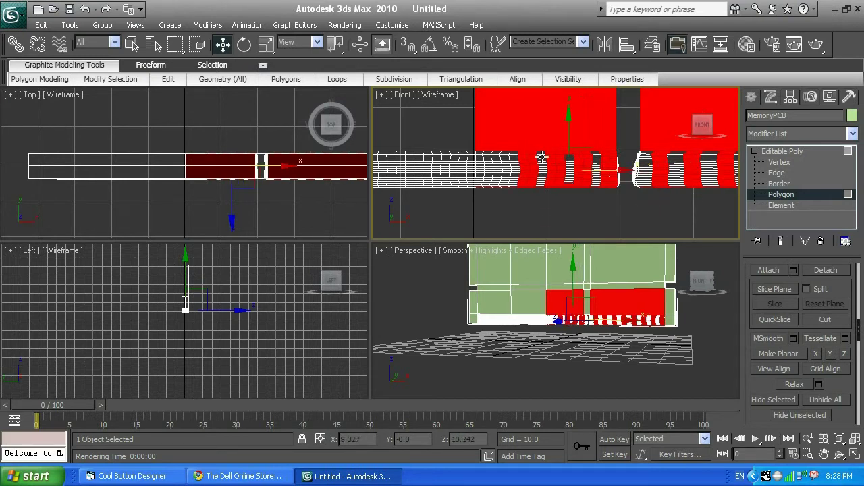
ctrl+click(506, 168)
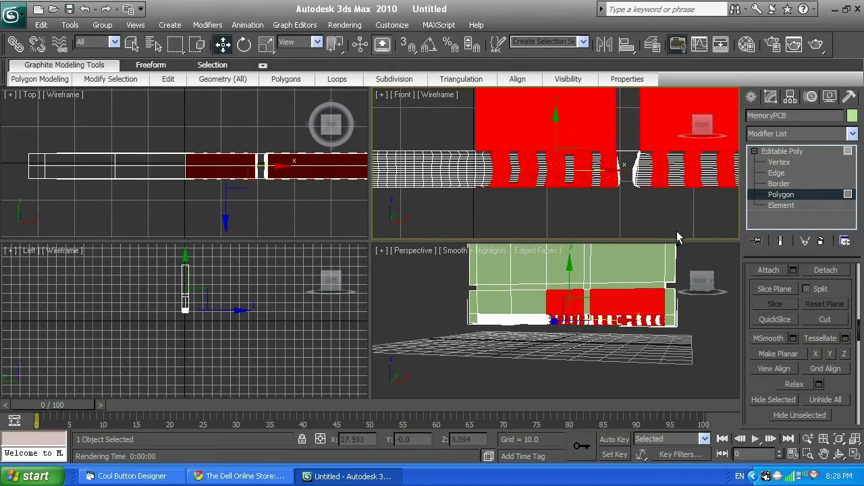
click(510, 201)
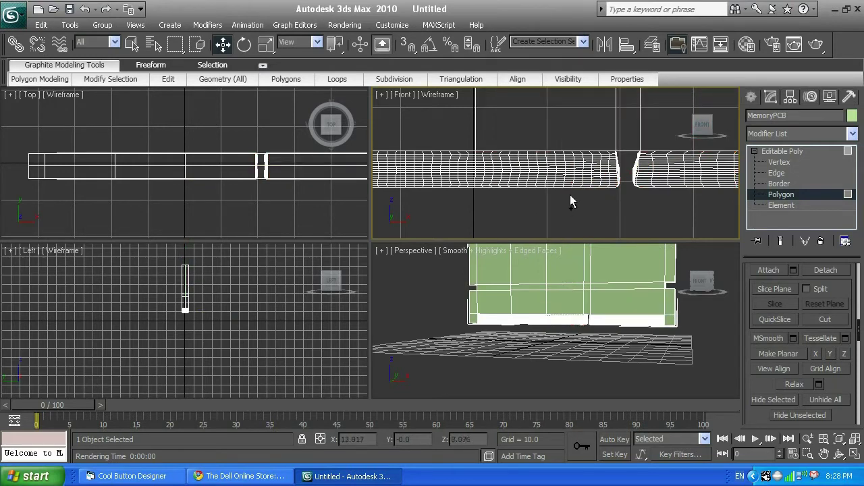
key(ctrl+z)
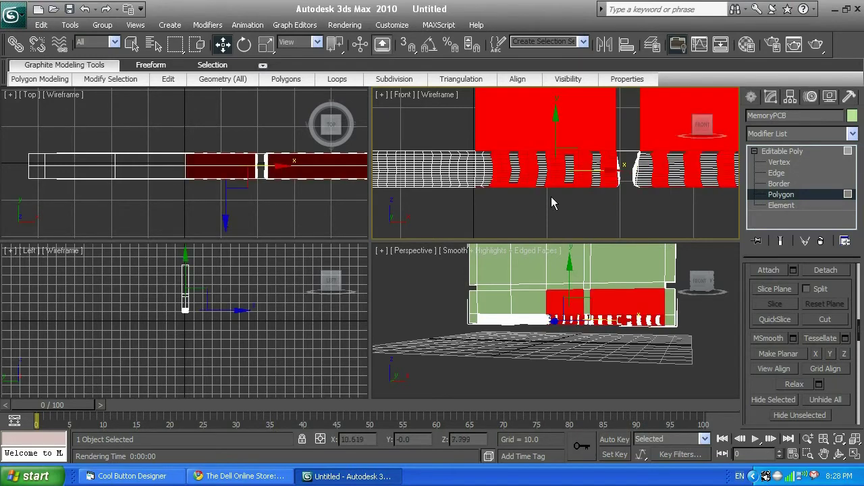
drag(464, 211, 626, 122)
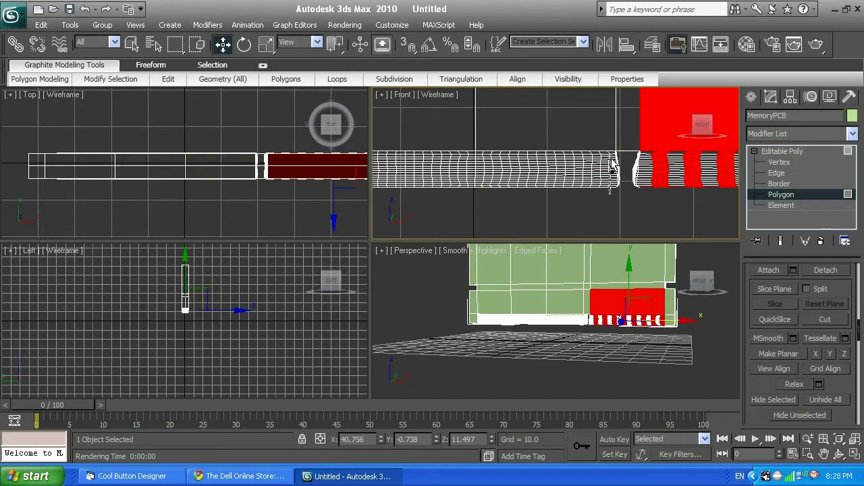
ctrl+click(603, 137)
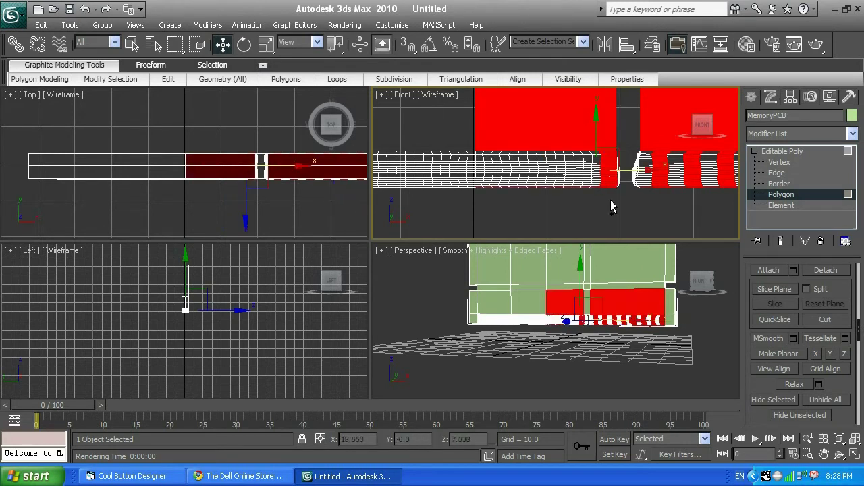
ctrl+click(585, 170)
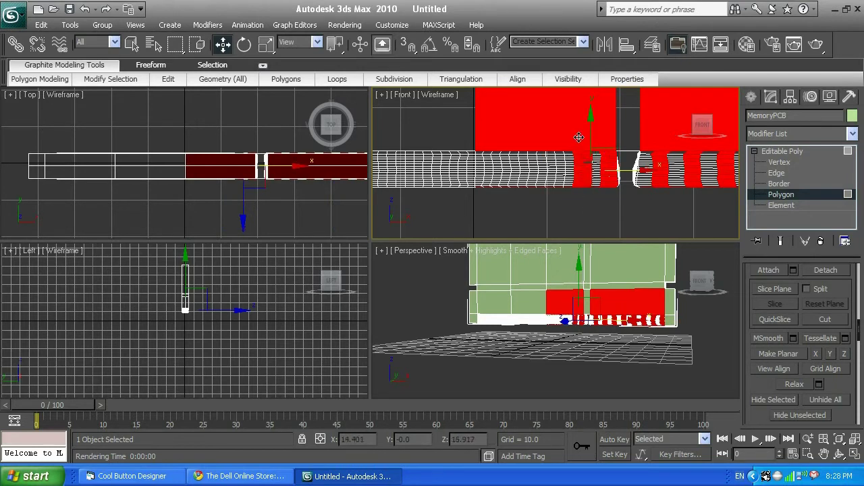
ctrl+click(550, 185)
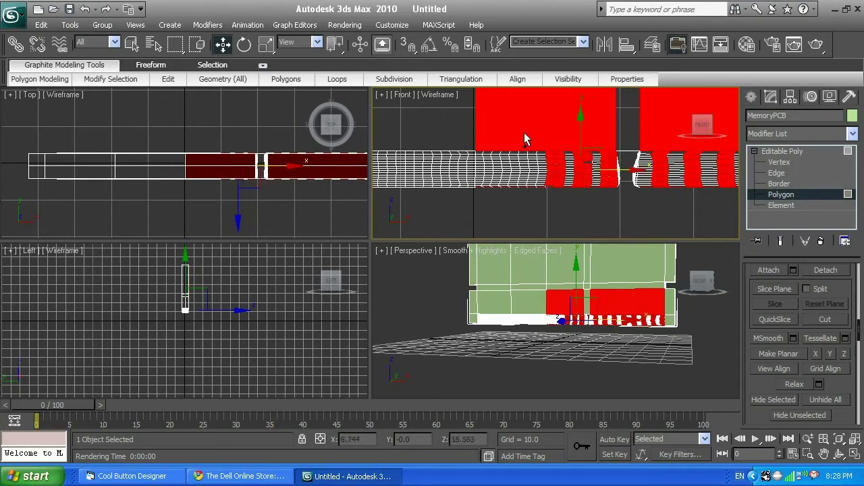
ctrl+click(525, 132)
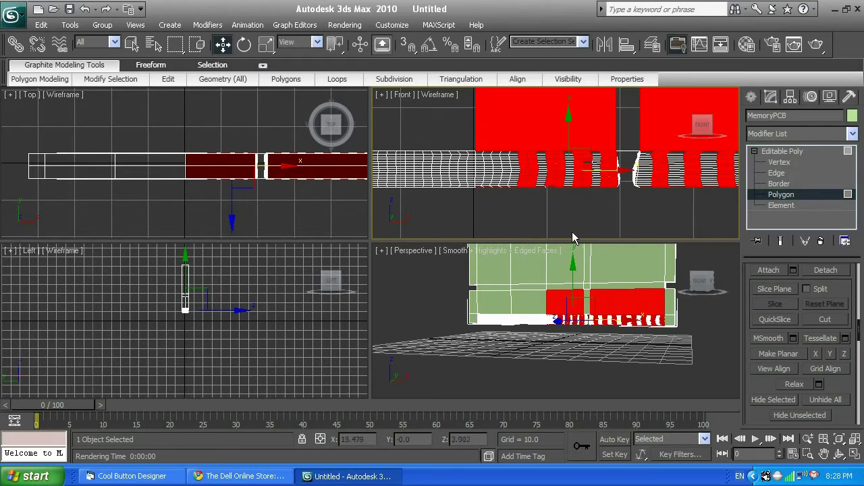
alt+drag(486, 204, 627, 128)
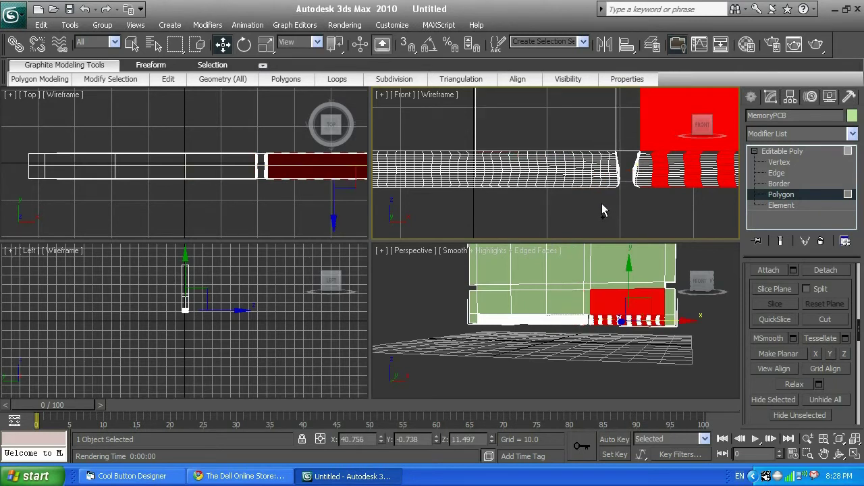
drag(599, 202, 614, 147)
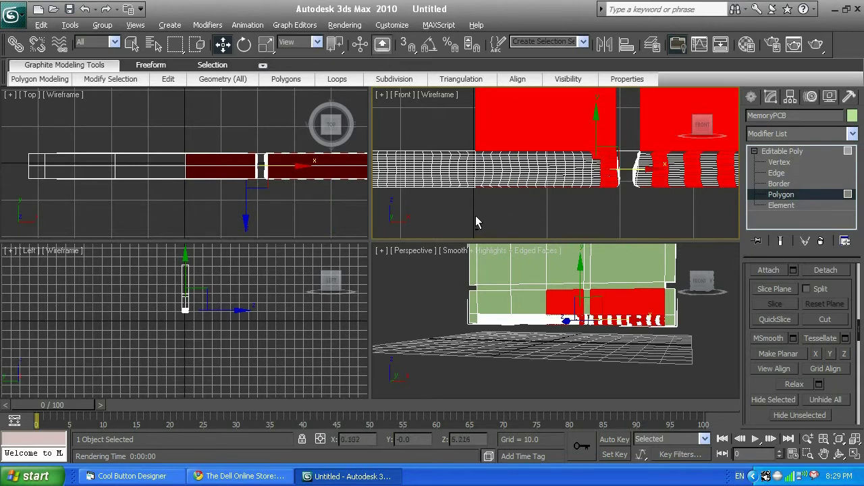
drag(469, 217, 625, 127)
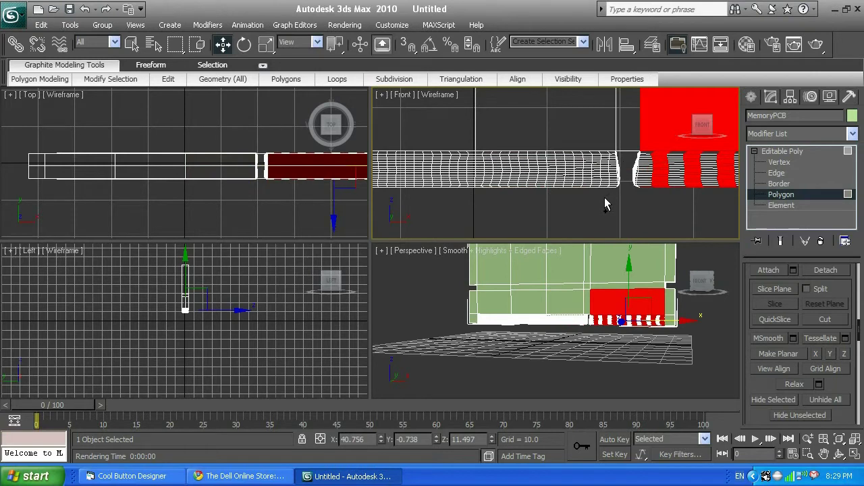
Add two full-height polygon blocks just left of the notch to the selection, and deselect the stray polygons beside them.
ctrl+click(616, 143)
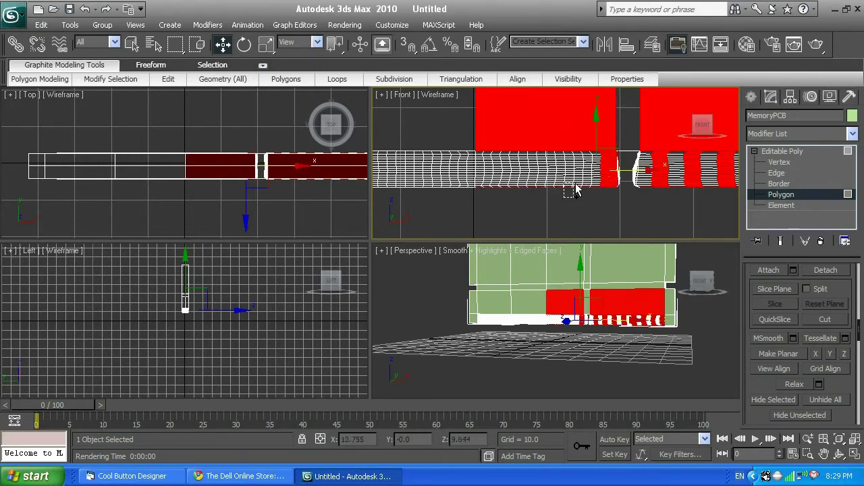
ctrl+click(583, 153)
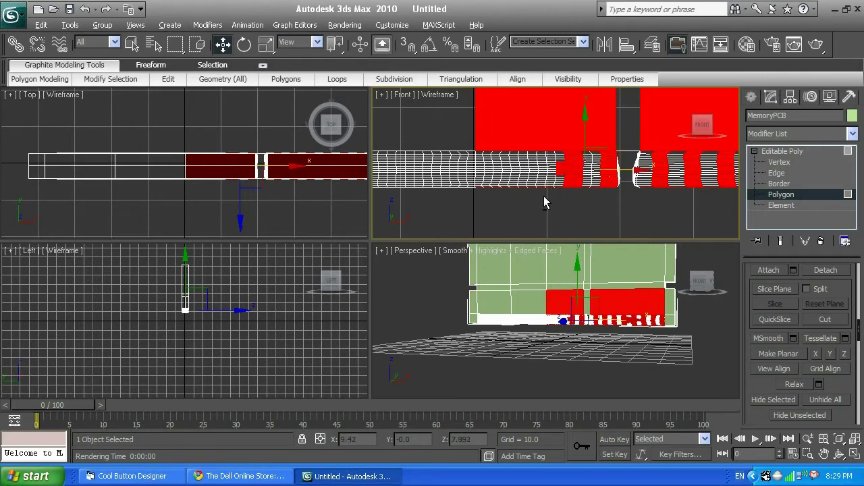
alt+click(563, 136)
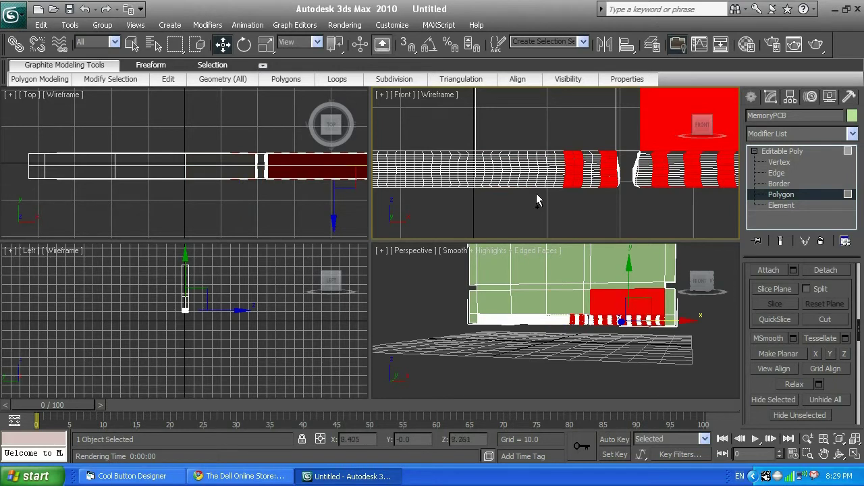
ctrl+click(552, 146)
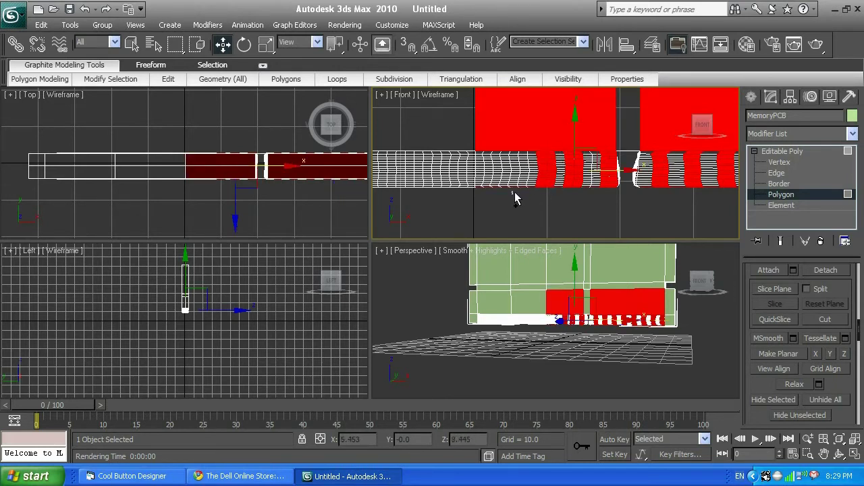
ctrl+click(508, 153)
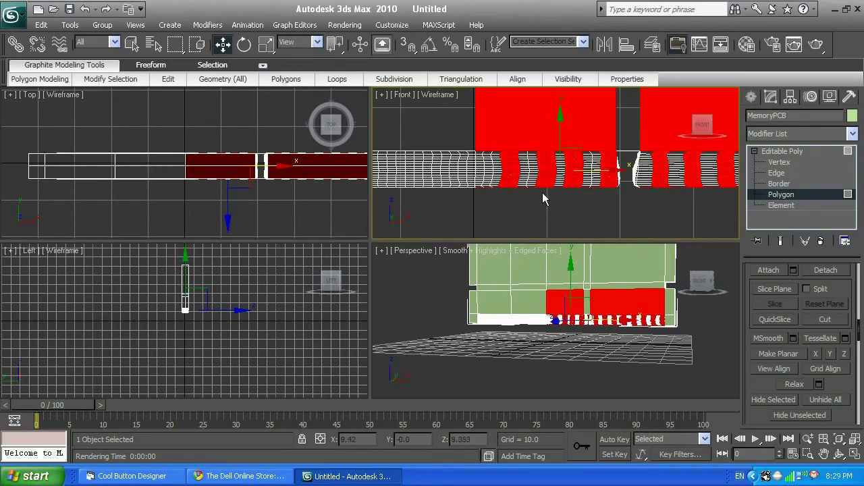
drag(466, 204, 559, 122)
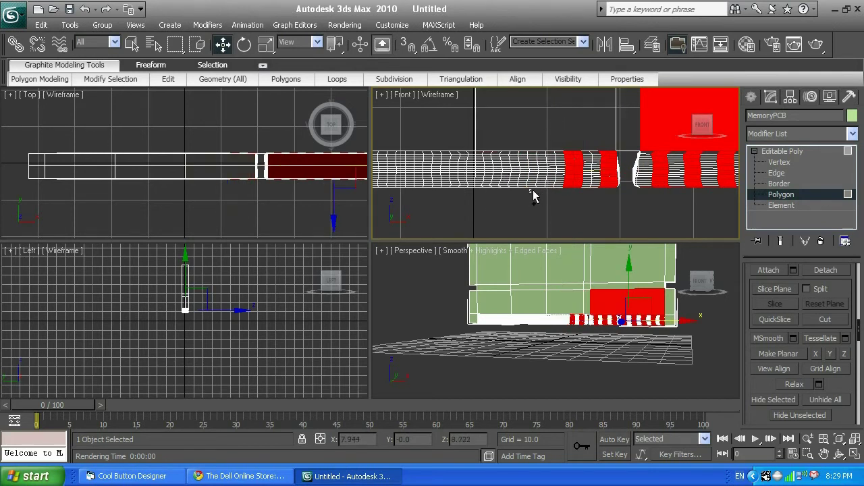
Add two more evenly spaced, full-height polygon blocks to the selection, continuing left along the strip in the front view.
ctrl+click(545, 132)
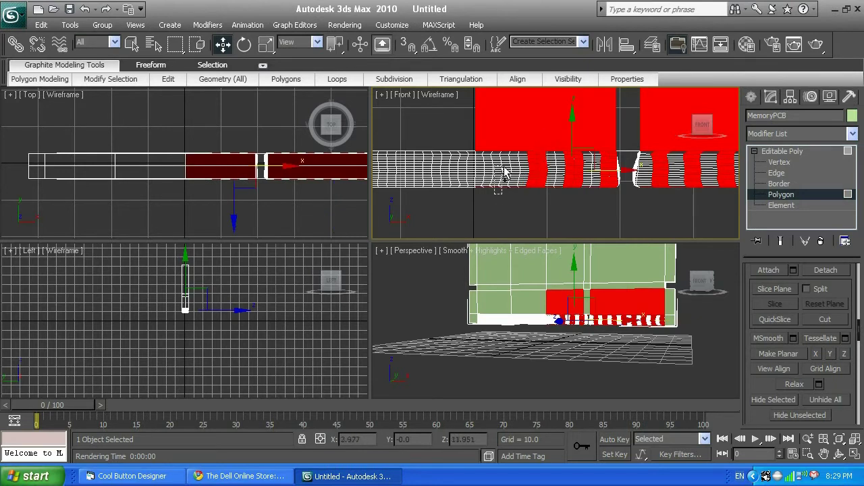
ctrl+click(510, 143)
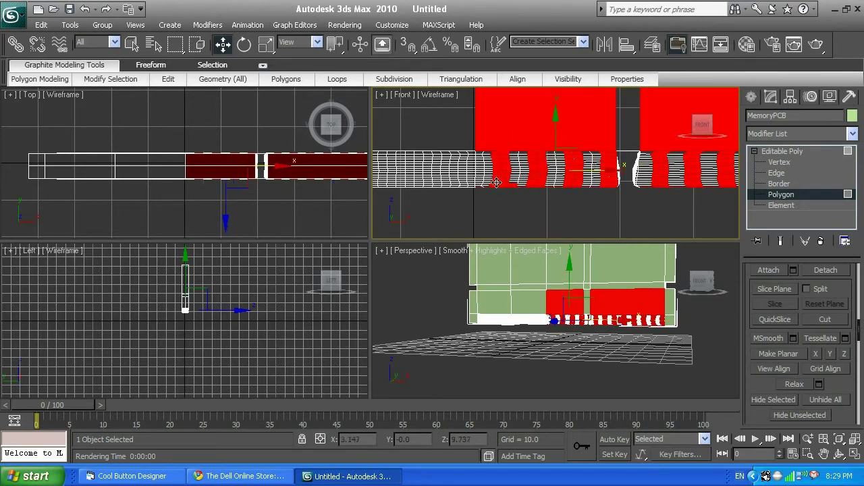
alt+click(516, 174)
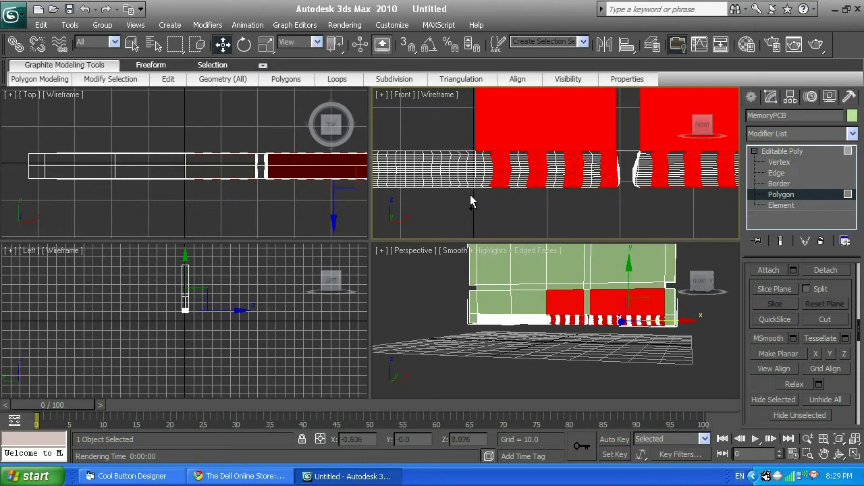
drag(468, 193, 483, 127)
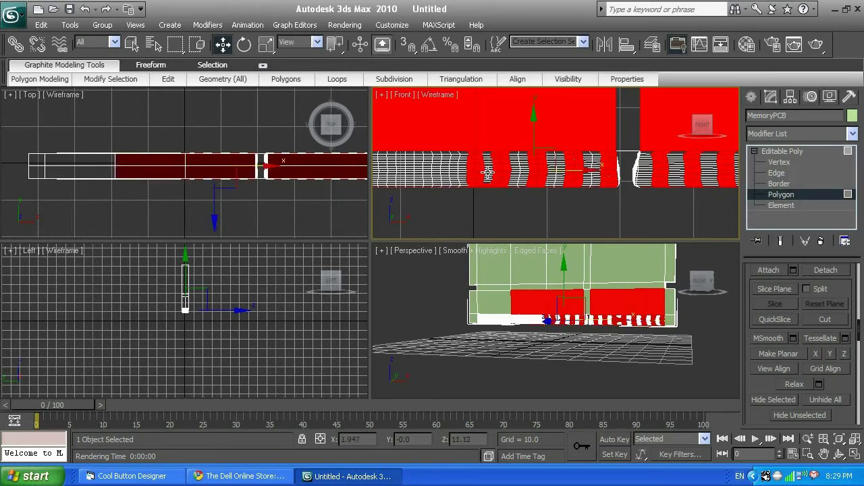
drag(466, 195, 483, 136)
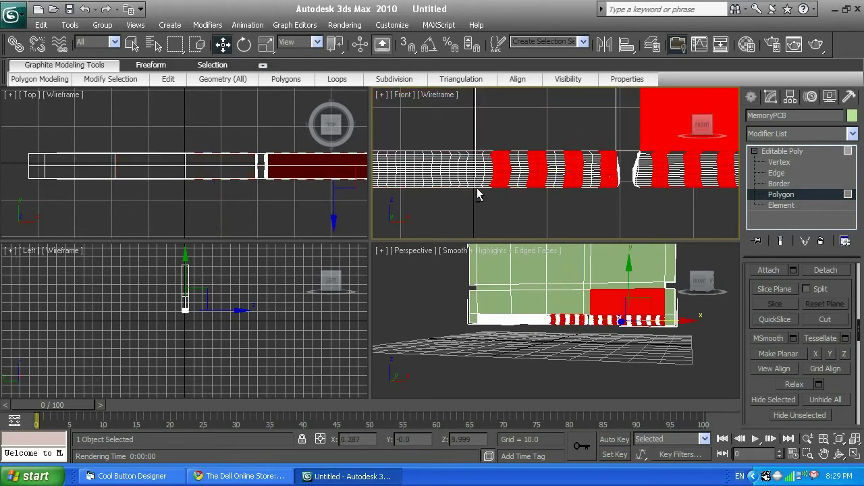
drag(466, 193, 493, 130)
ctrl+click(504, 174)
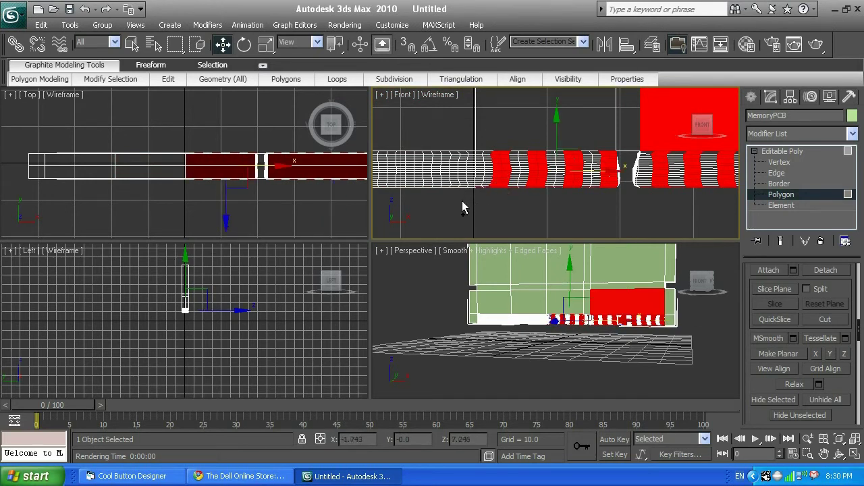
Add five more full-height polygon blocks to the selection, continuing at even spacing along the strip's left section in the front view.
ctrl+click(476, 149)
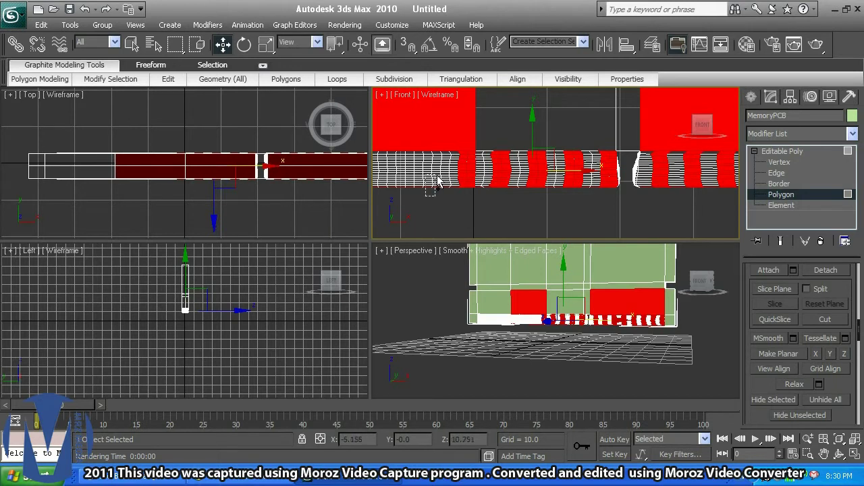
drag(437, 180, 441, 150)
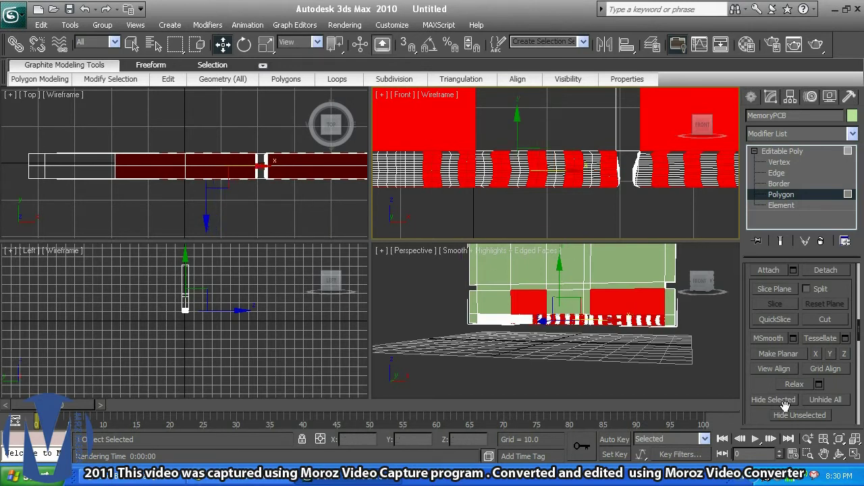
click(825, 454)
drag(518, 179, 341, 171)
right_click(530, 190)
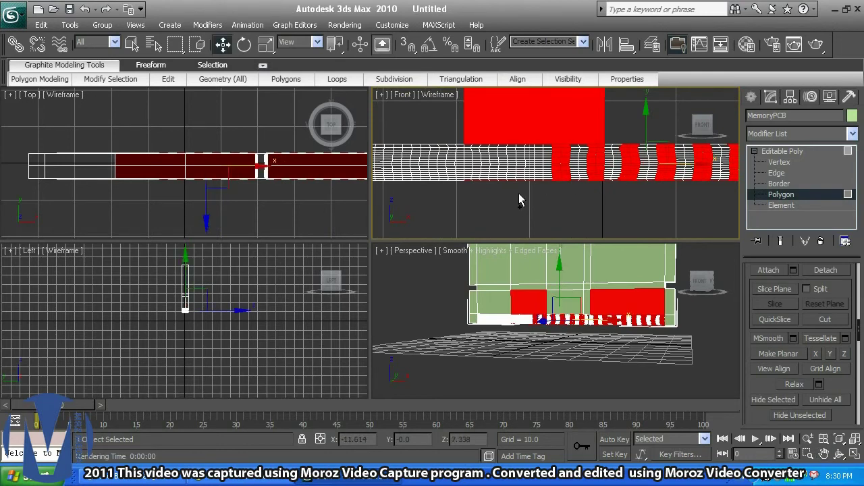
ctrl+click(530, 165)
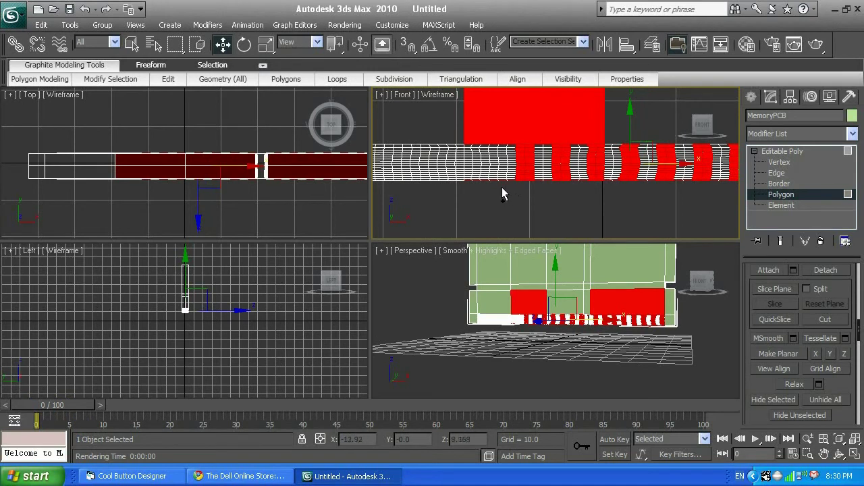
ctrl+click(497, 145)
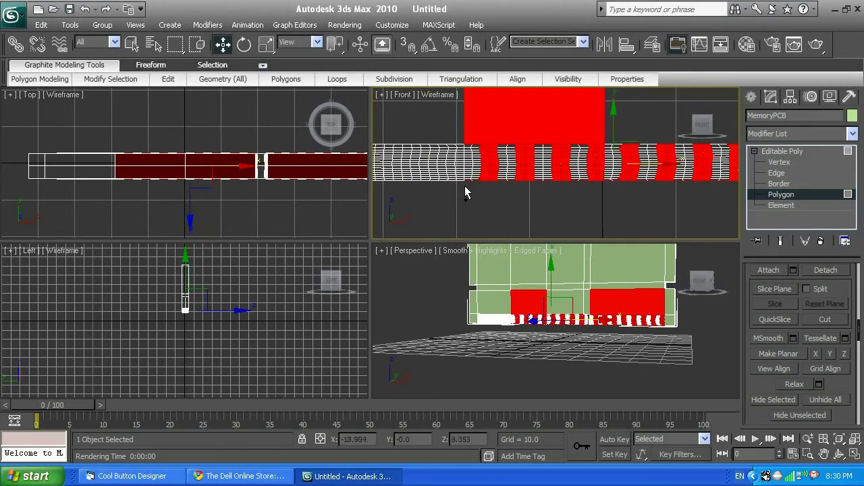
ctrl+click(462, 133)
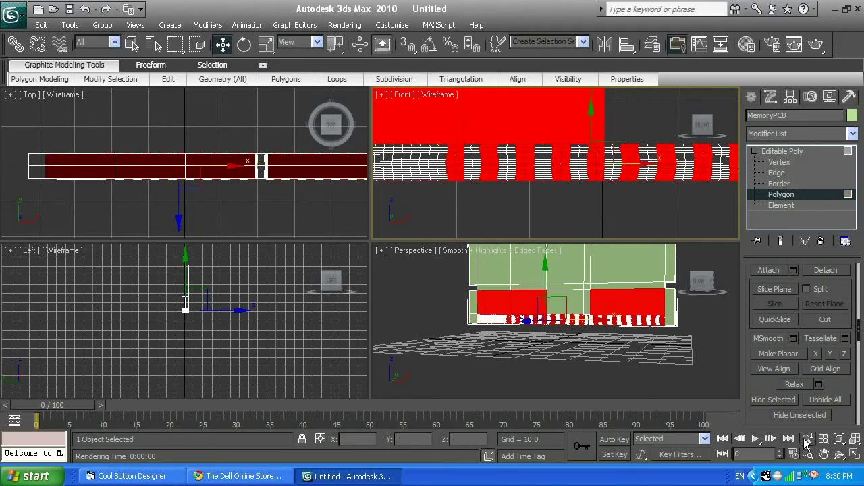
Add the last three spaced, full-height polygon blocks to the selection, up to the left end of the tessellated strip.
click(824, 454)
drag(482, 201, 604, 212)
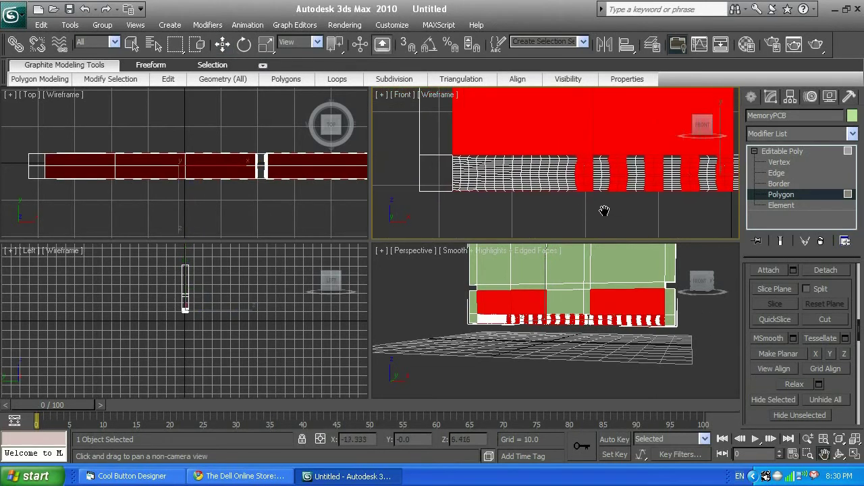
key(w)
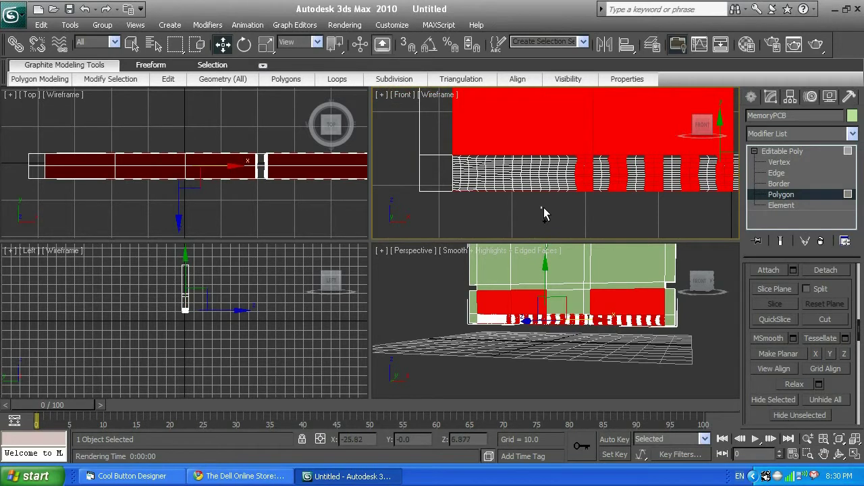
ctrl+click(553, 174)
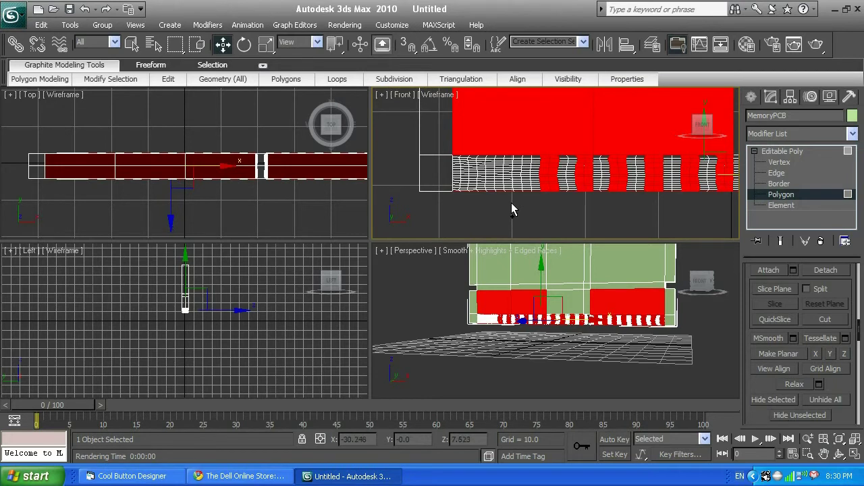
ctrl+click(513, 174)
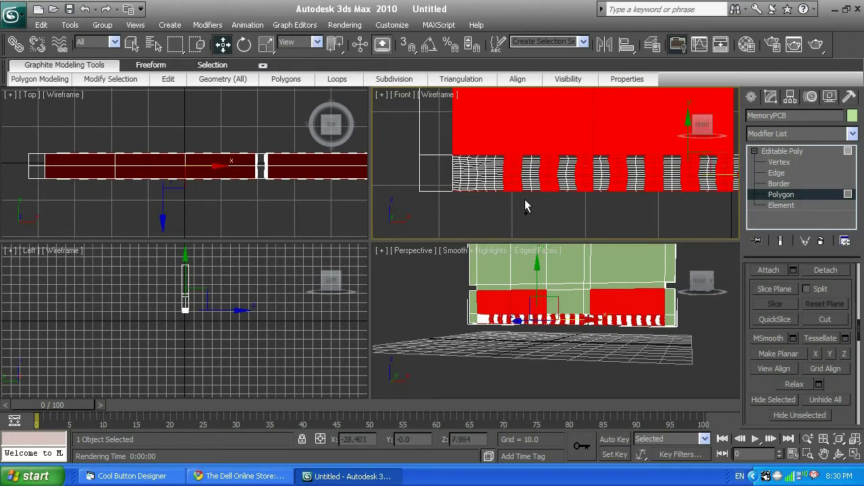
ctrl+click(486, 155)
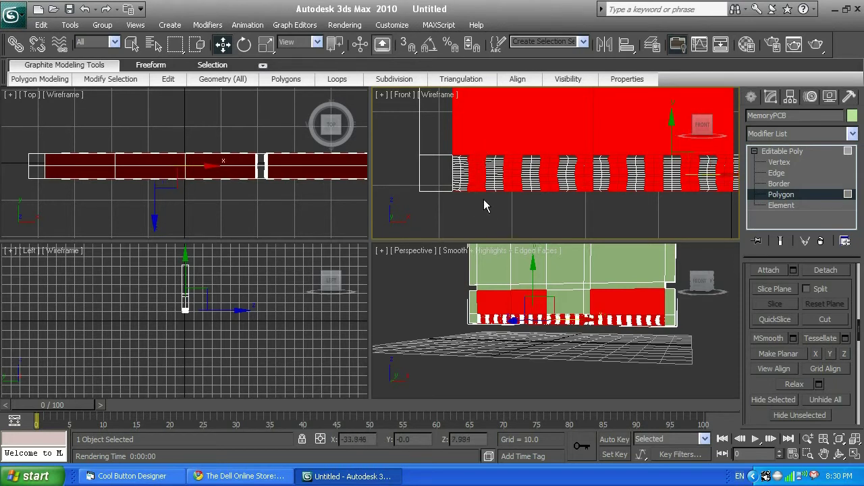
Deselect the large board polygons above the tessellated strip in the front view.
scroll(417, 142, down, 5)
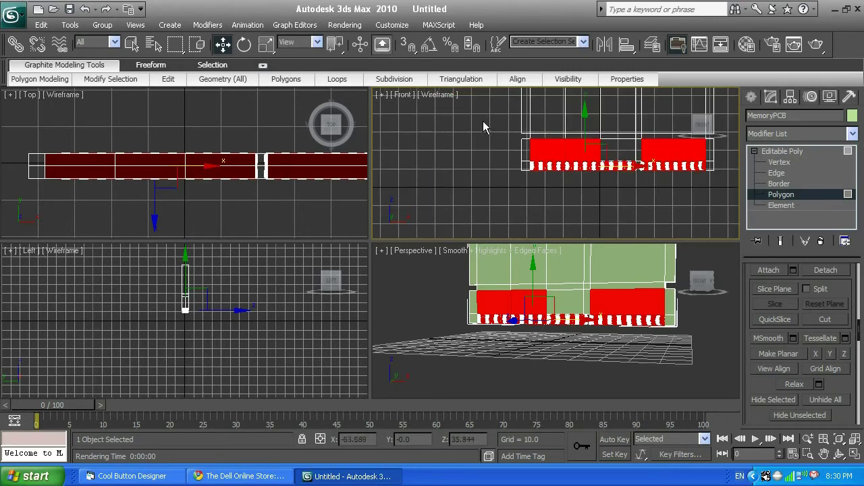
click(713, 156)
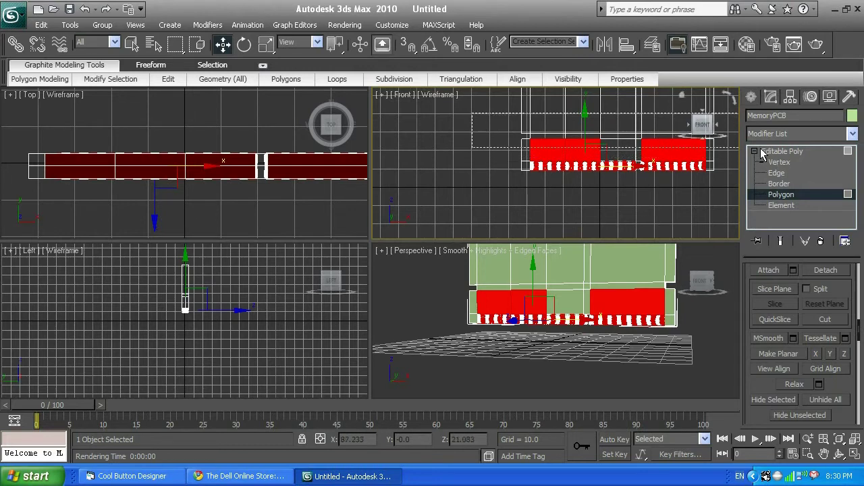
scroll(730, 205, up, 5)
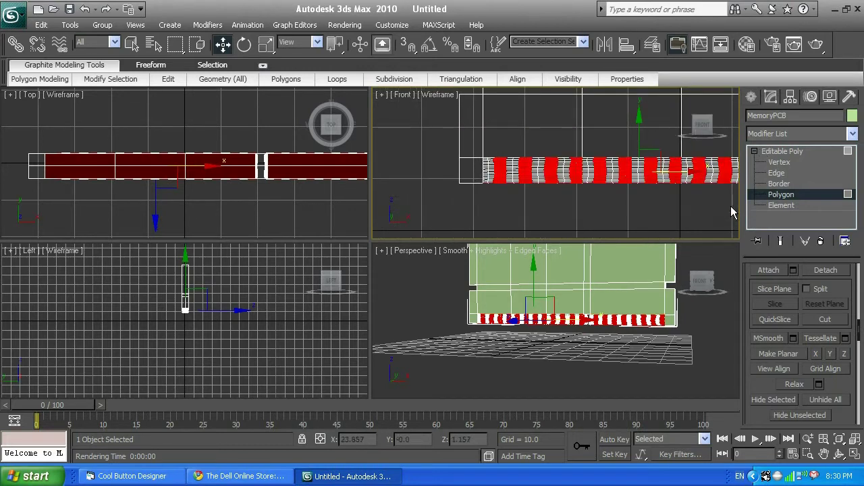
Check the strip's underside in the perspective view and deselect its long bottom polygons from the top view.
right_click(253, 217)
scroll(253, 218, down, 5)
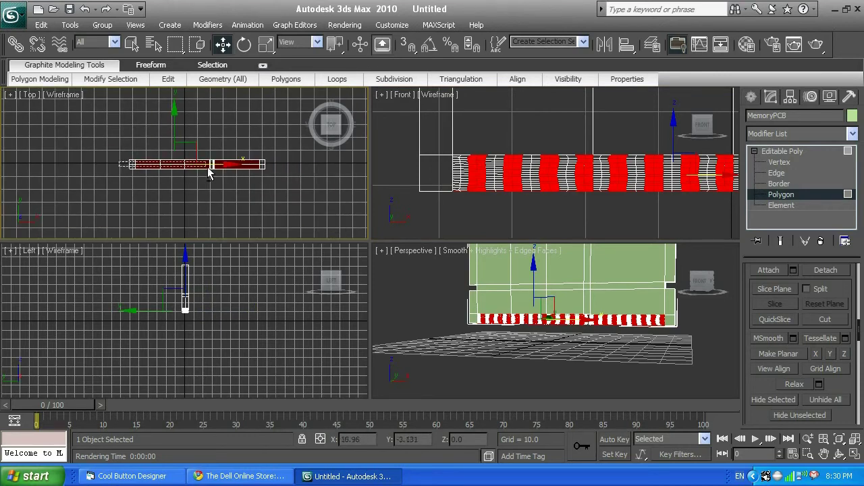
drag(120, 162, 88, 164)
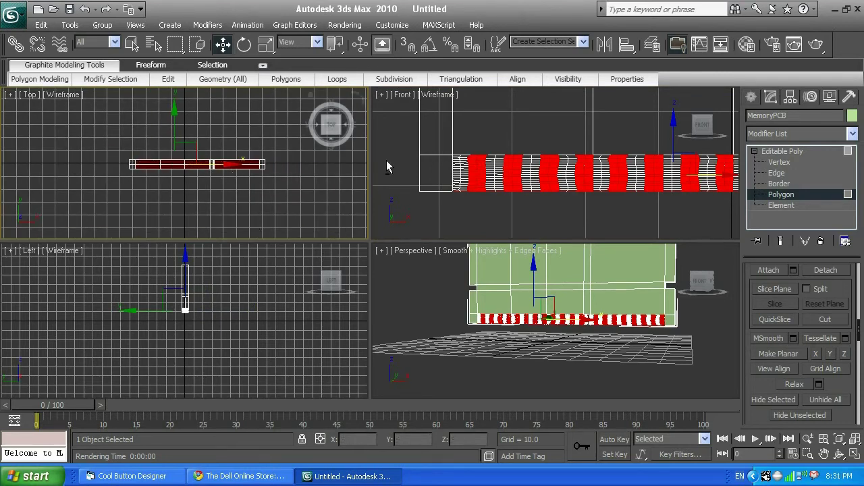
click(840, 454)
click(586, 293)
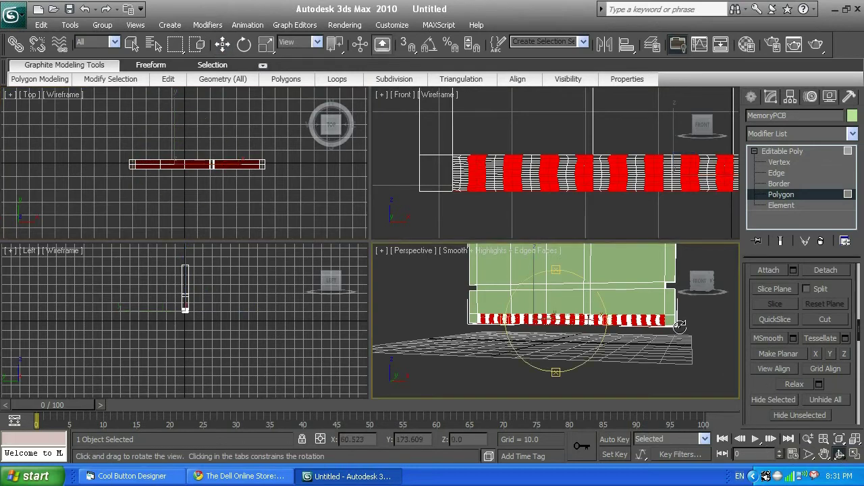
drag(558, 273, 578, 290)
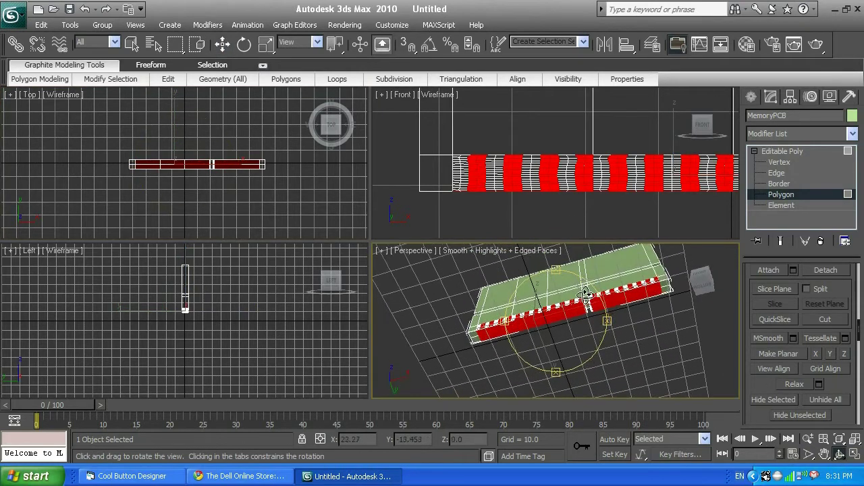
scroll(579, 295, up, 4)
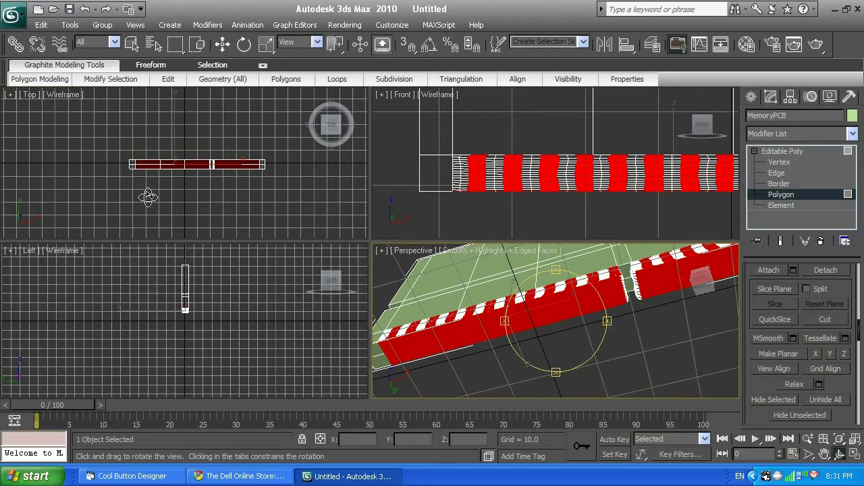
right_click(116, 180)
scroll(116, 181, up, 3)
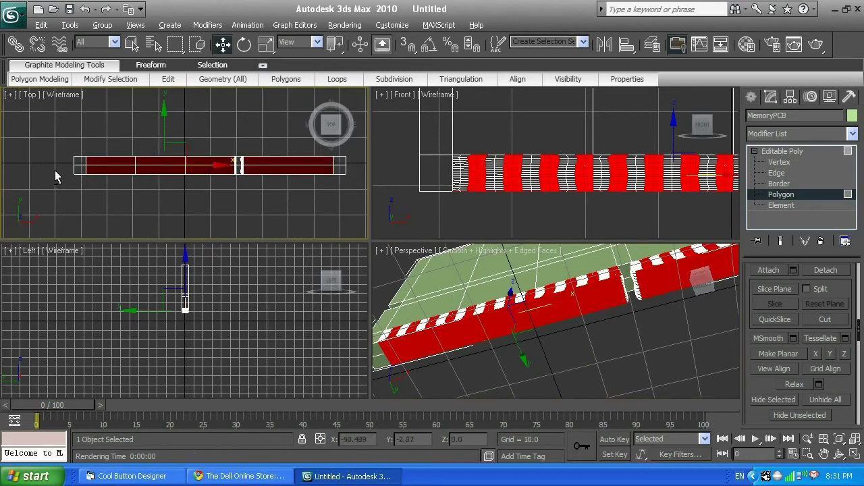
drag(52, 162, 369, 169)
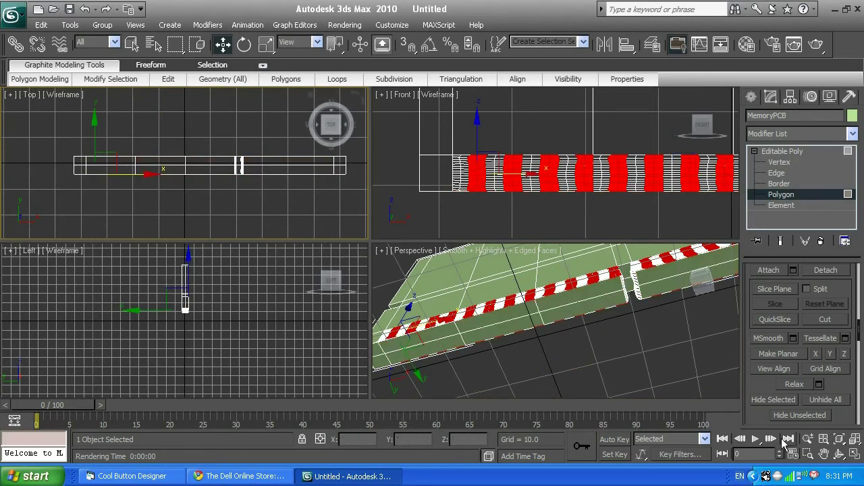
Extrude the selected contact blocks slightly outward with the Group extrusion type, and inspect them in the perspective view.
scroll(653, 360, down, 4)
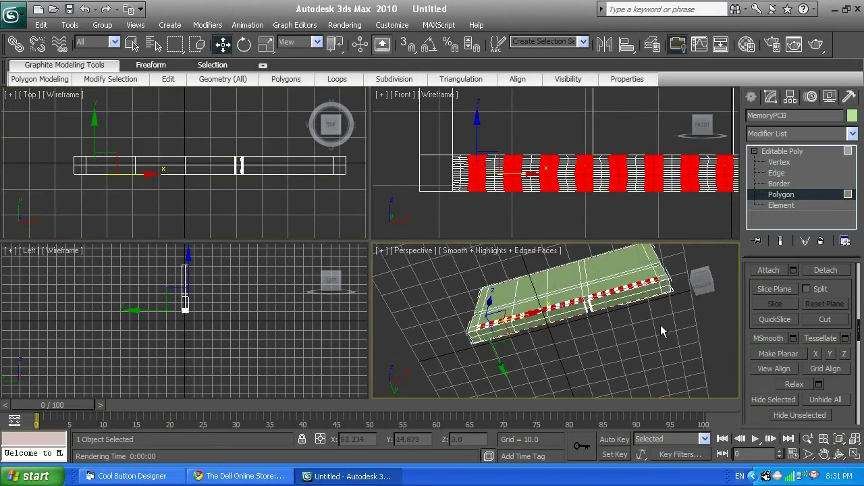
click(839, 458)
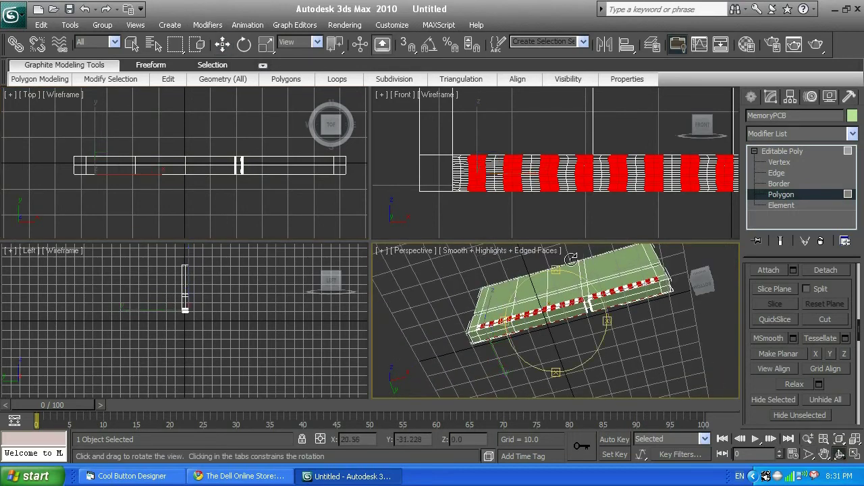
drag(560, 267, 573, 344)
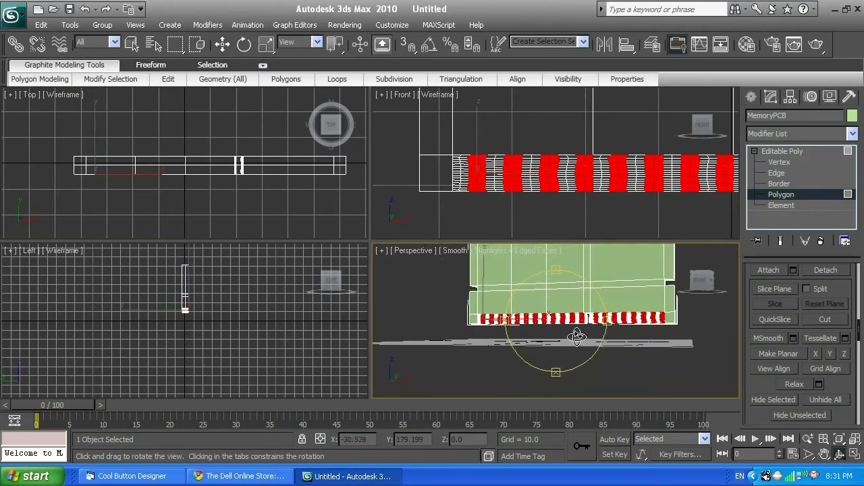
drag(601, 308, 678, 322)
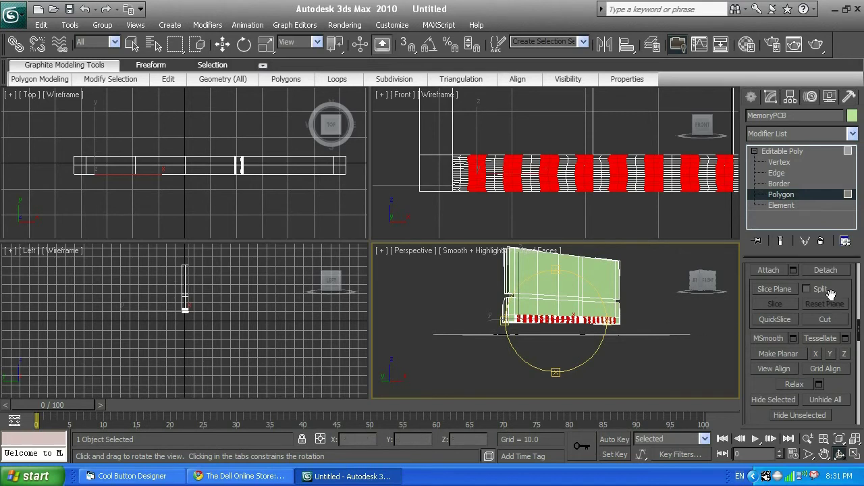
drag(859, 341, 860, 301)
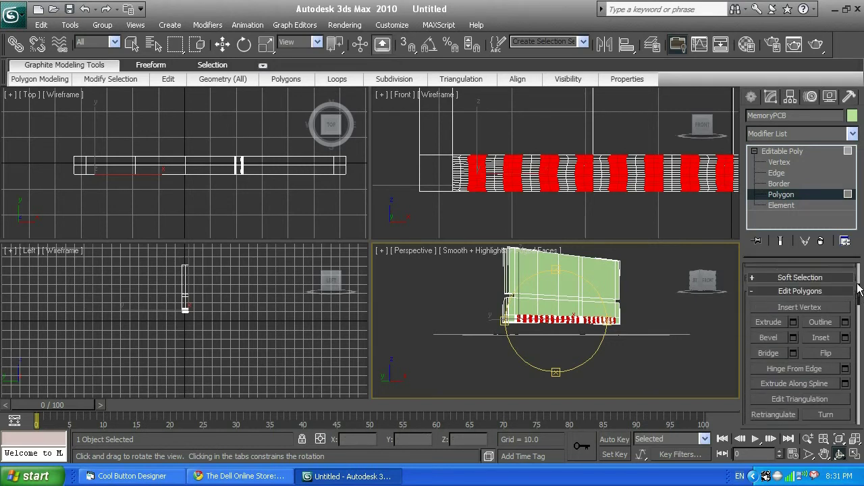
click(793, 322)
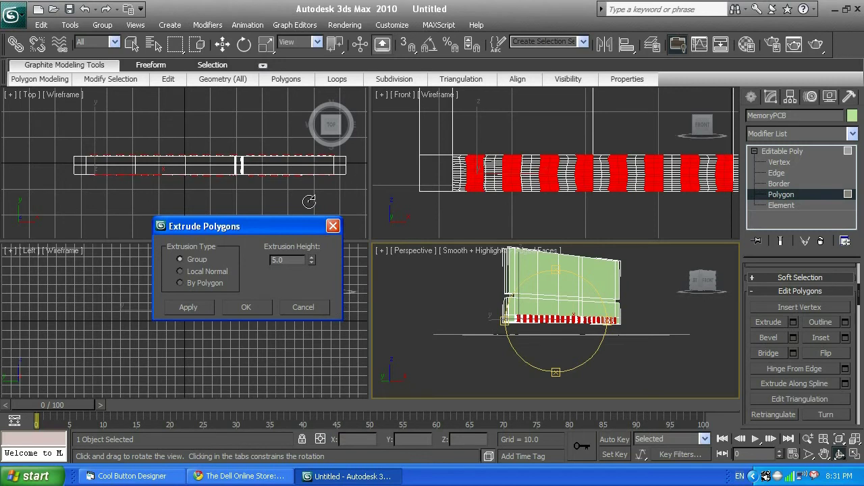
click(252, 306)
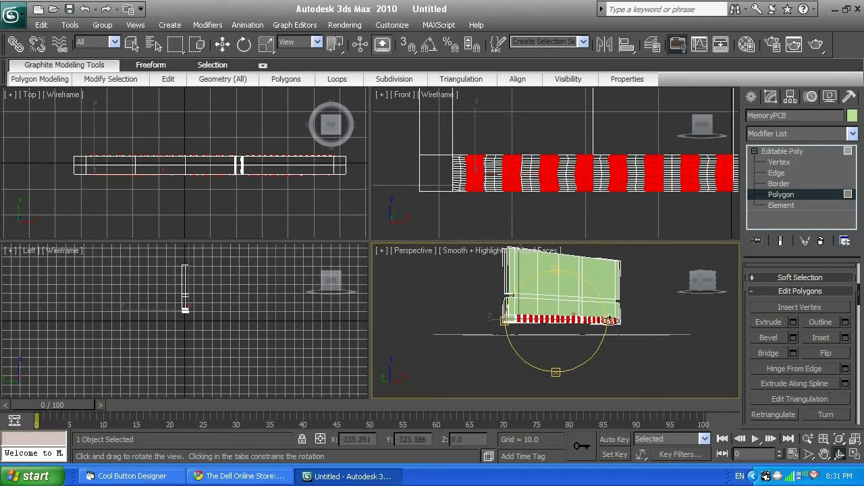
drag(608, 320, 635, 326)
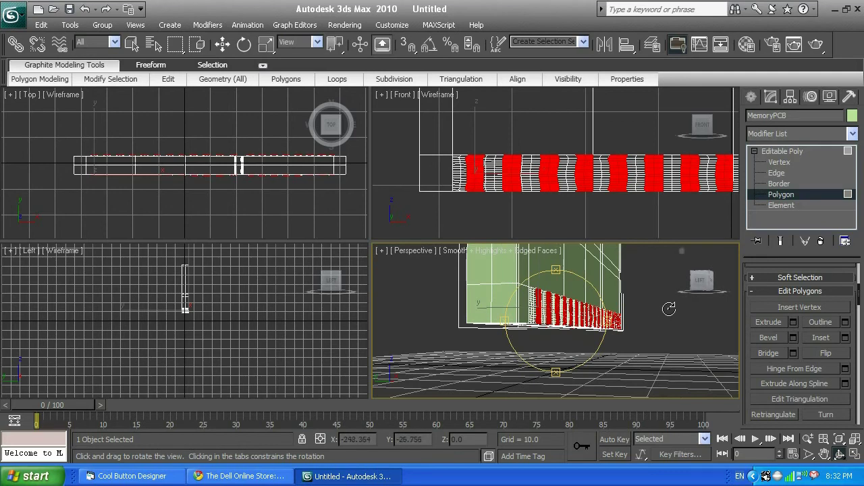
Test-render the extruded contacts in the perspective view from two angles and inspect the whole board's side with the contact strip.
key(shift+q)
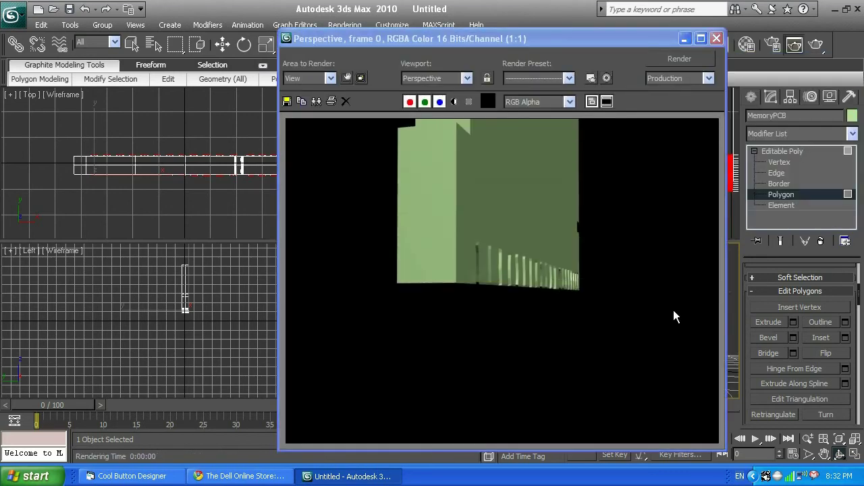
click(716, 38)
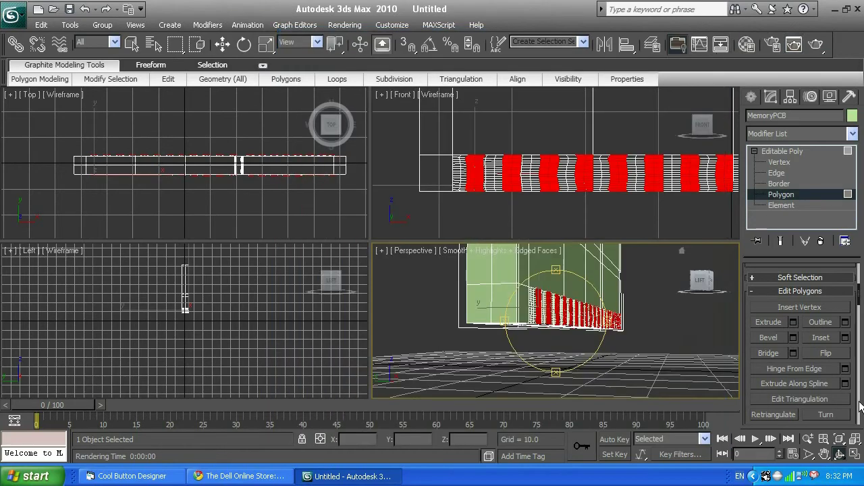
drag(605, 321, 570, 316)
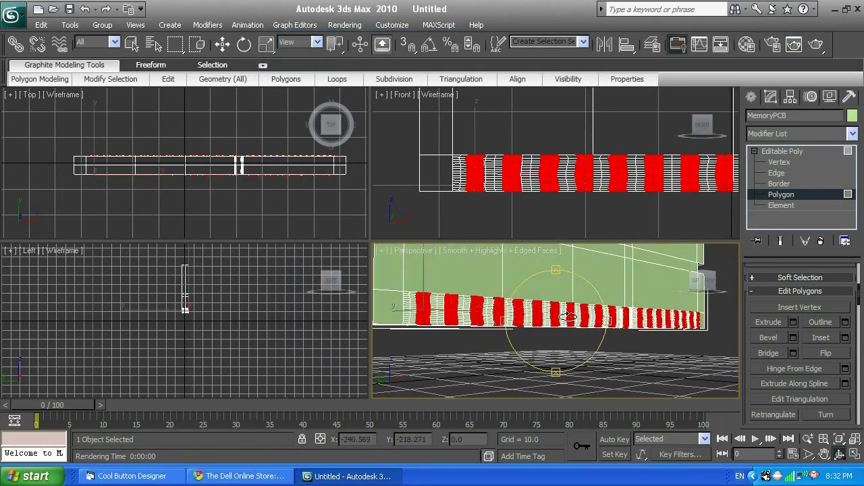
key(shift+q)
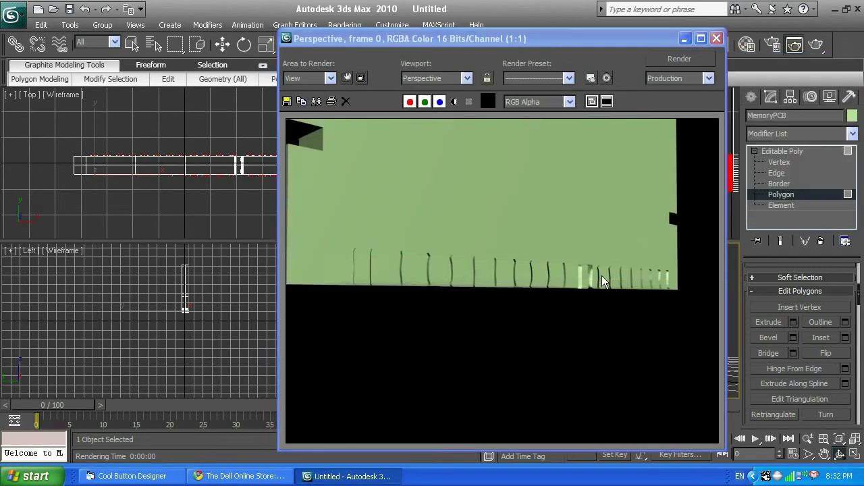
click(717, 38)
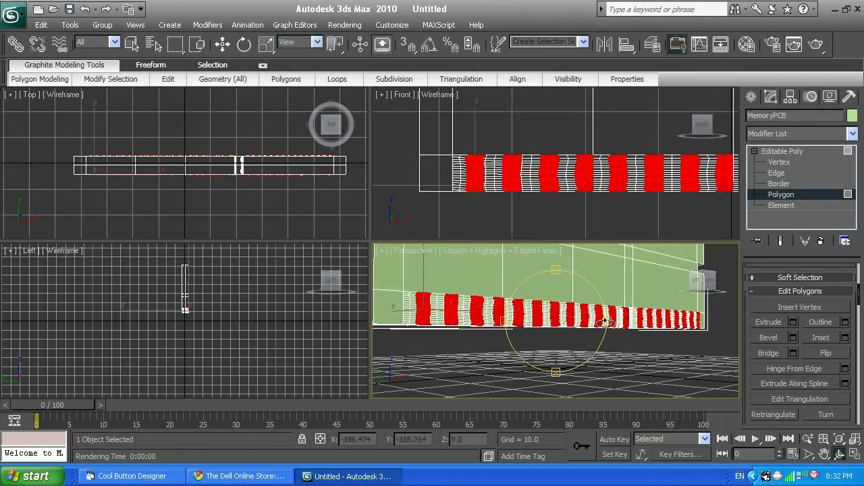
mouse_move(605, 322)
mouse_down()
mouse_move(450, 313)
mouse_move(606, 315)
mouse_up()
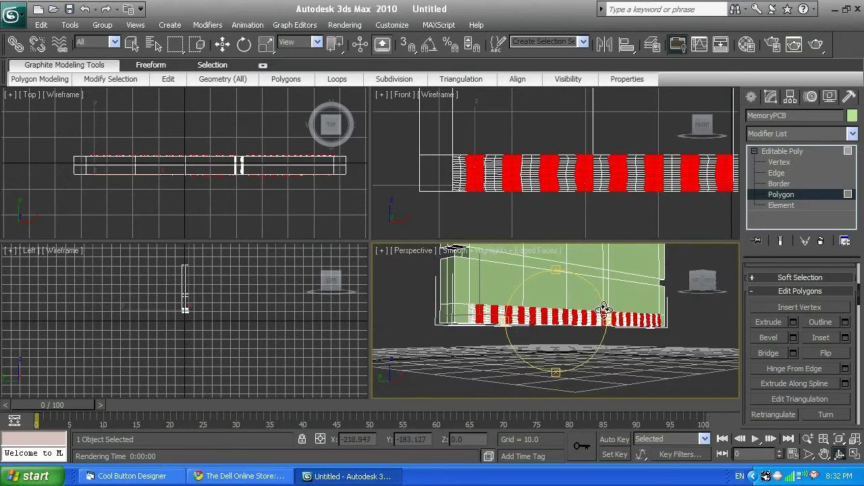
click(824, 454)
drag(624, 287, 610, 313)
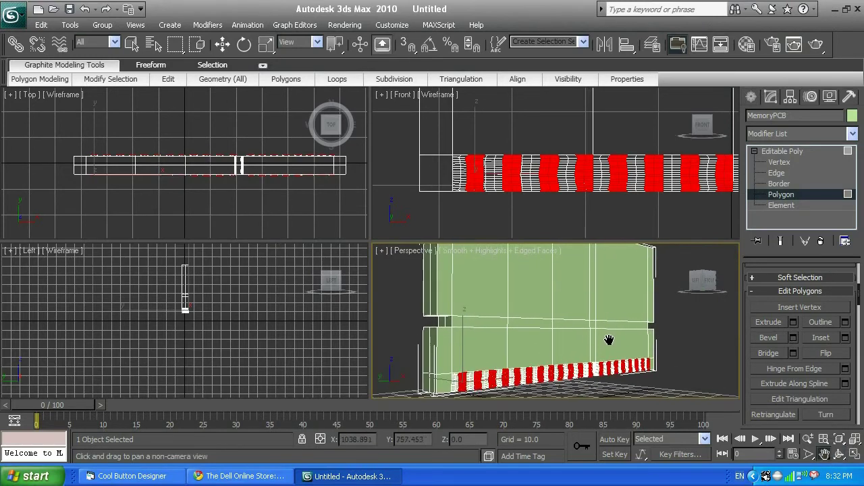
key(shift+z)
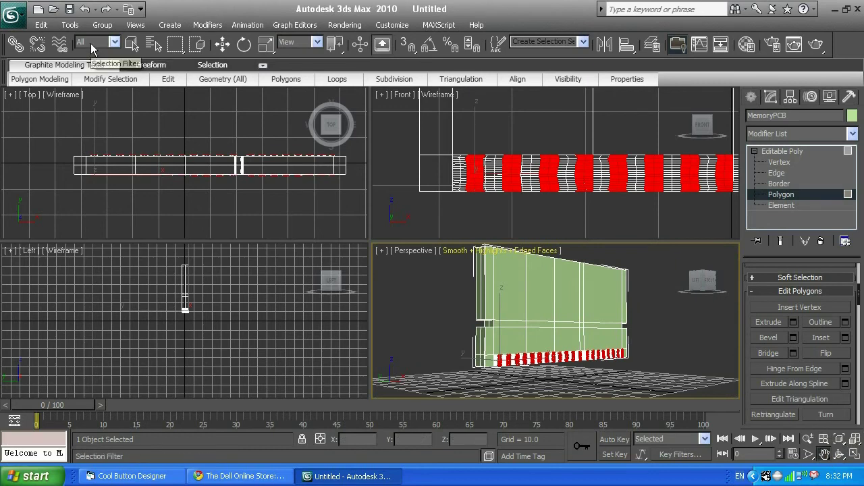
Save the scene as Memory.max in the scenes folder, replacing the existing file.
click(70, 10)
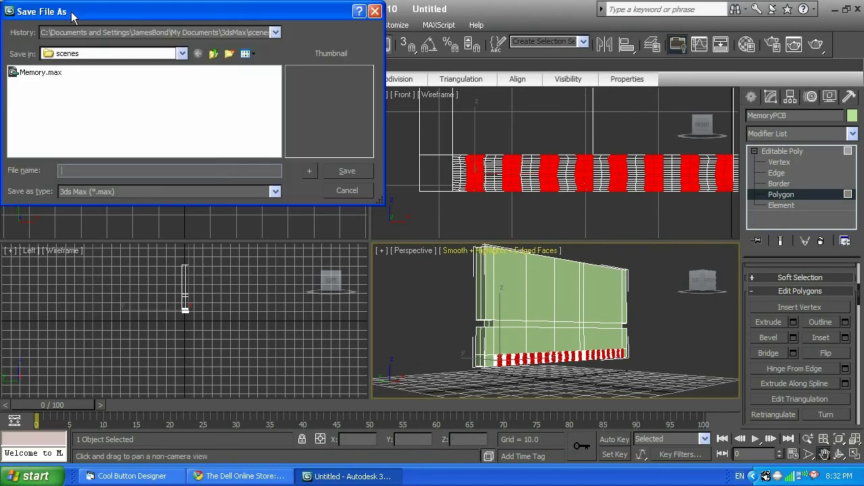
click(55, 73)
click(351, 171)
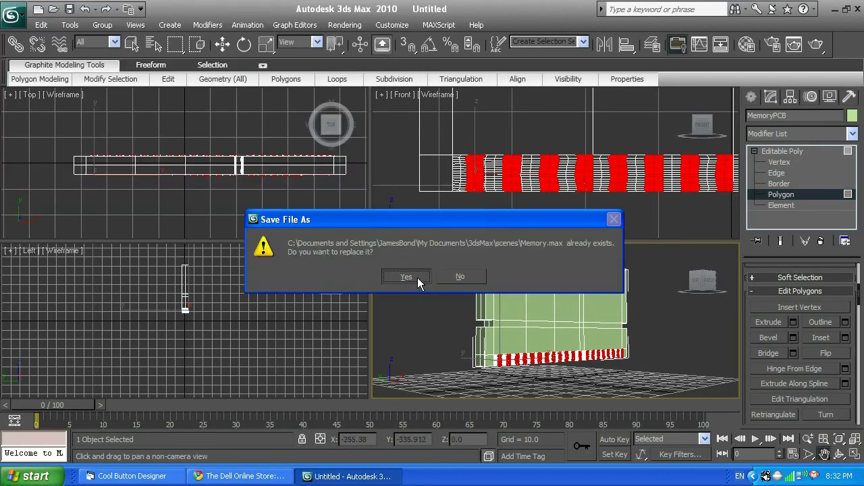
click(417, 278)
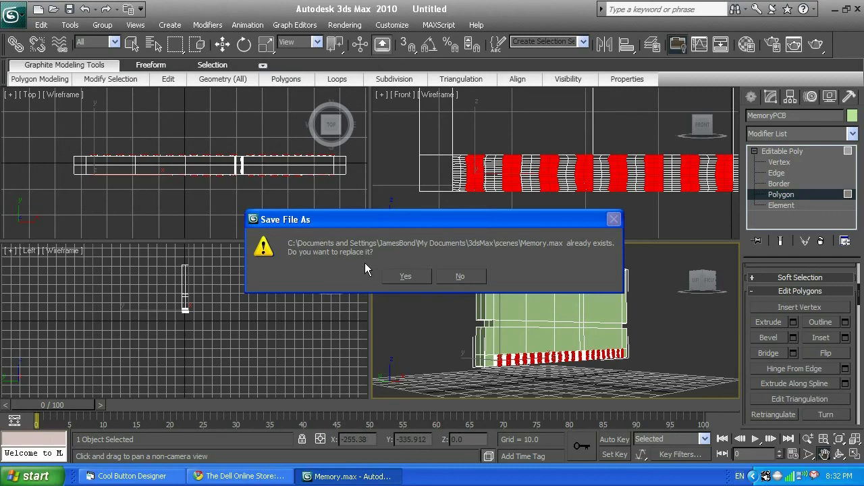
click(406, 275)
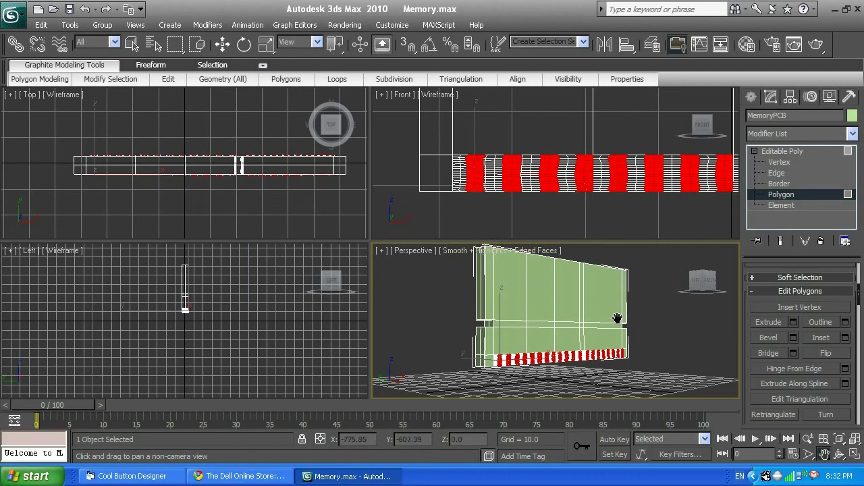
drag(613, 320, 596, 317)
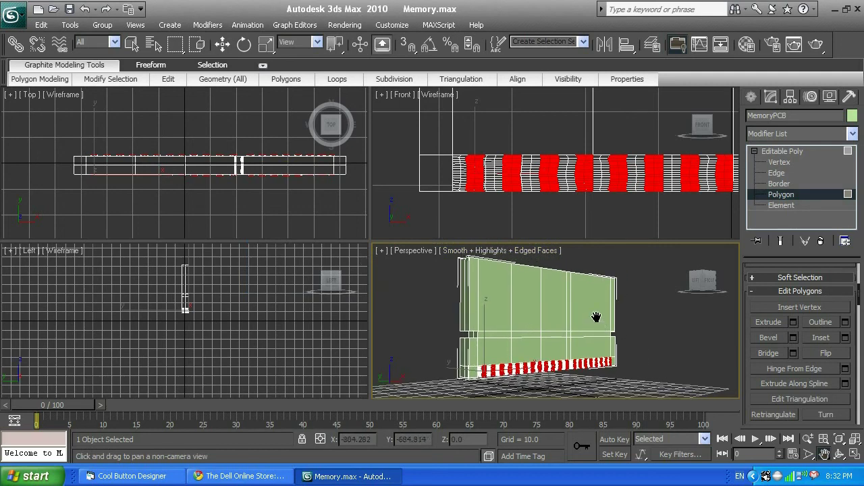